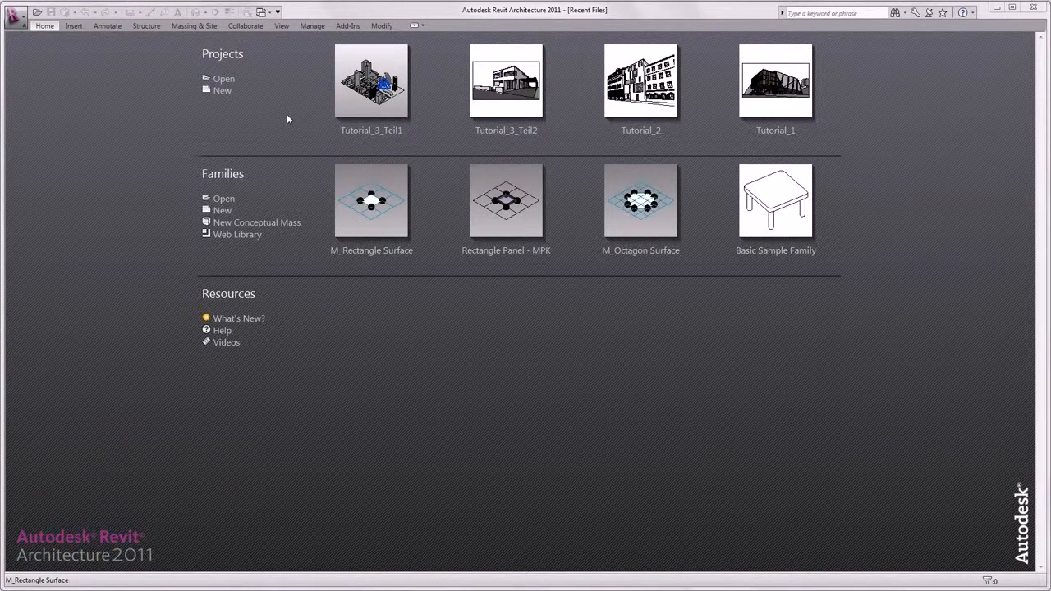
Step: Open the Step01 project from the Professional_Massmodeling folder and display it in the default 3D view
click(222, 79)
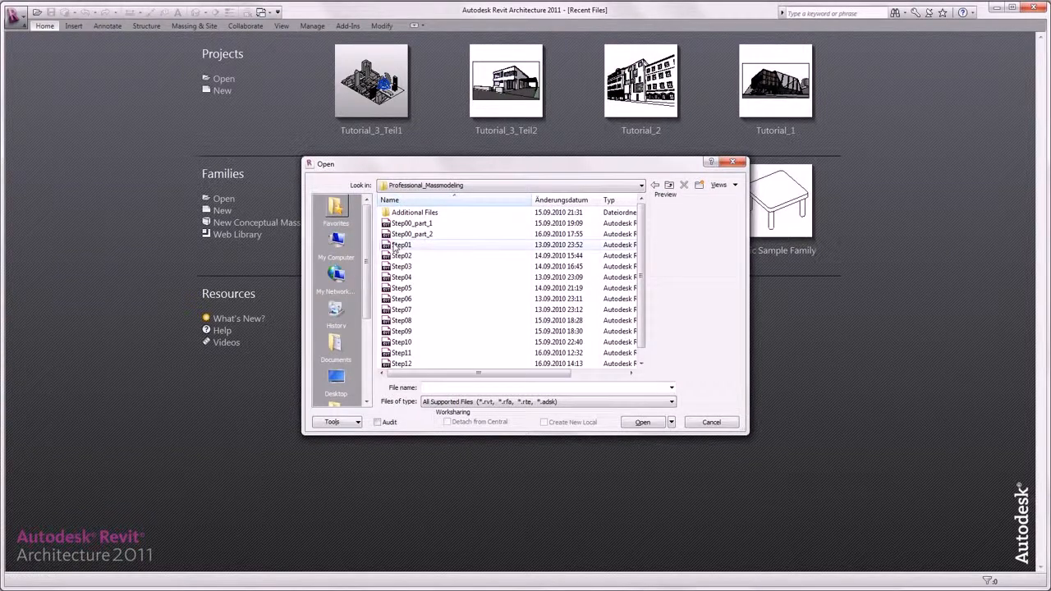
double_click(400, 244)
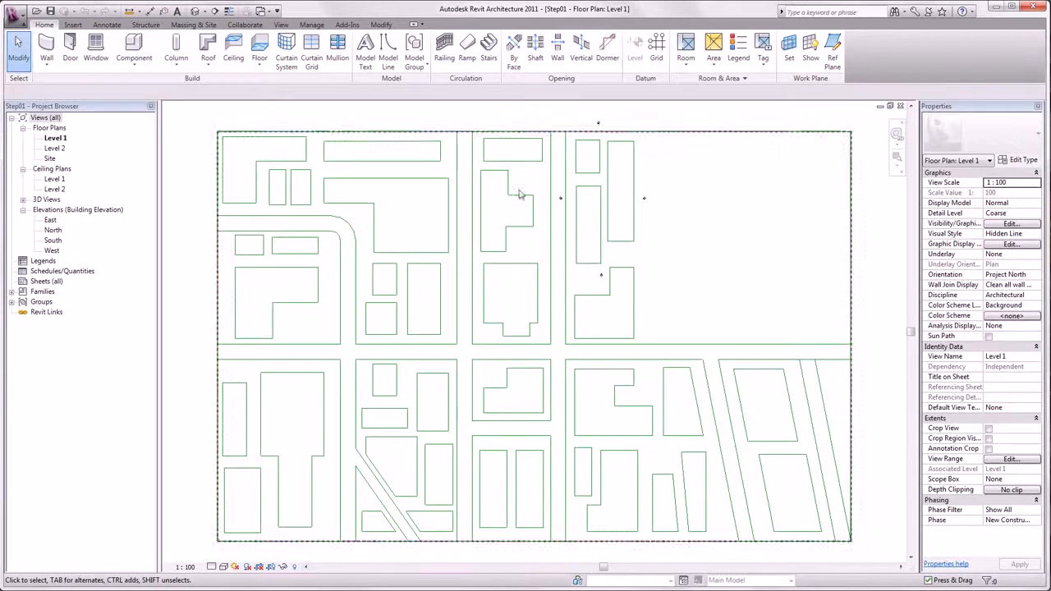
click(195, 11)
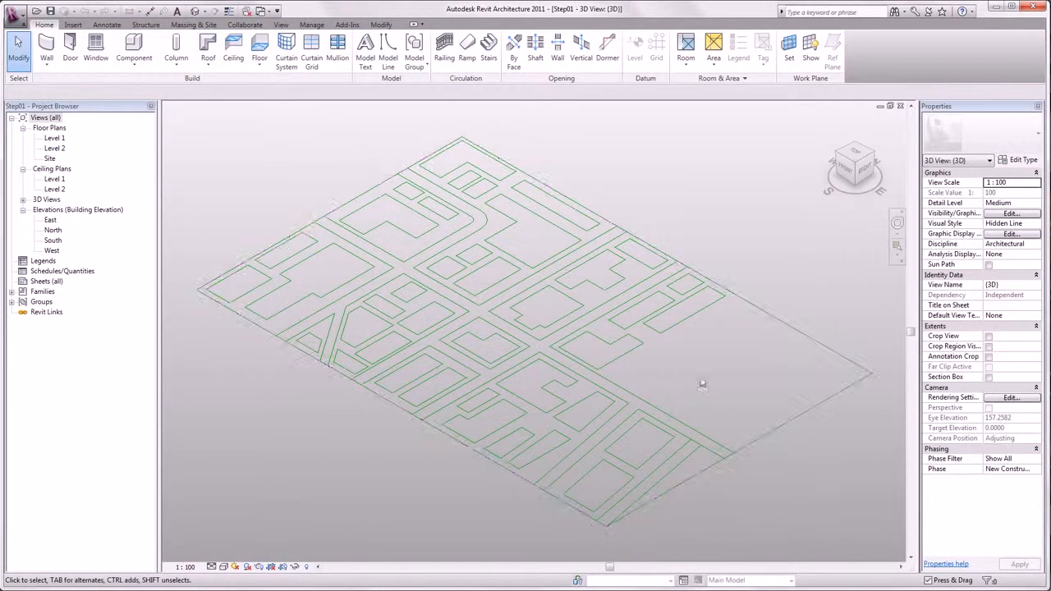
scroll(689, 320, up, 6)
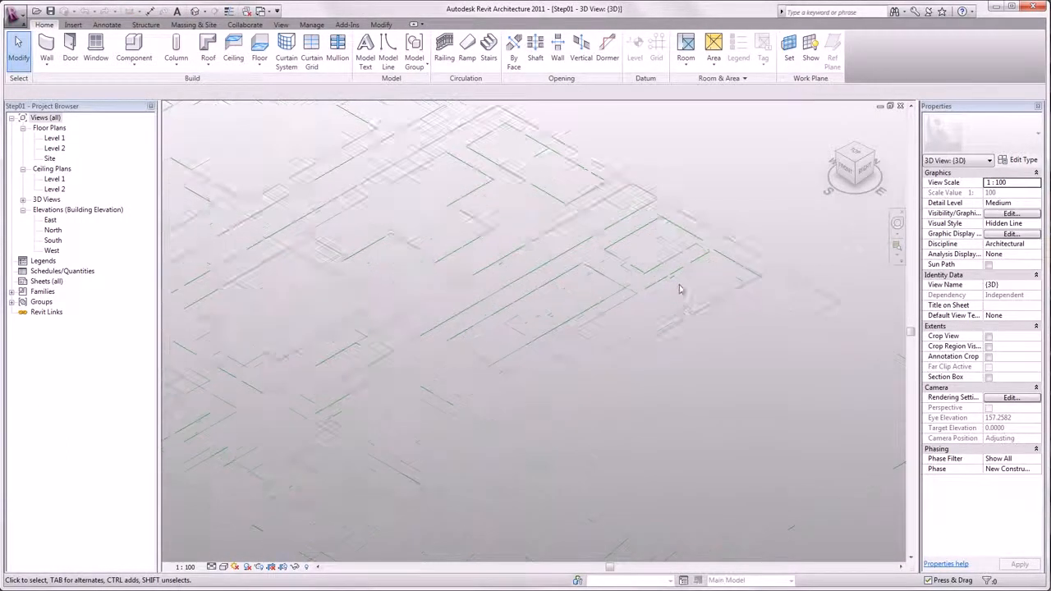
middle_drag(682, 310, 656, 469)
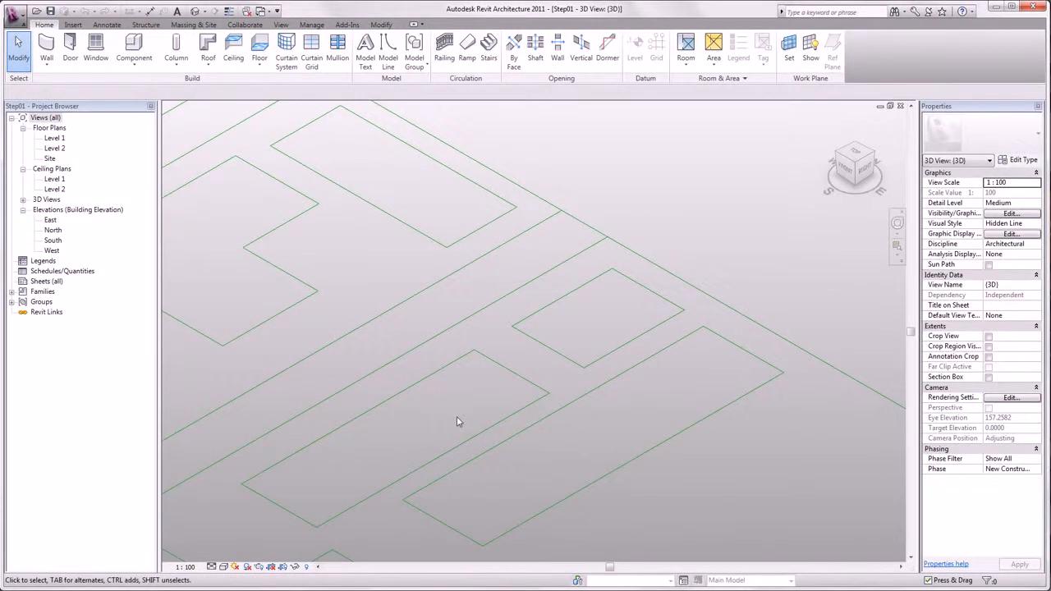
Step: Start a new in-place mass, accepting the default name
click(201, 26)
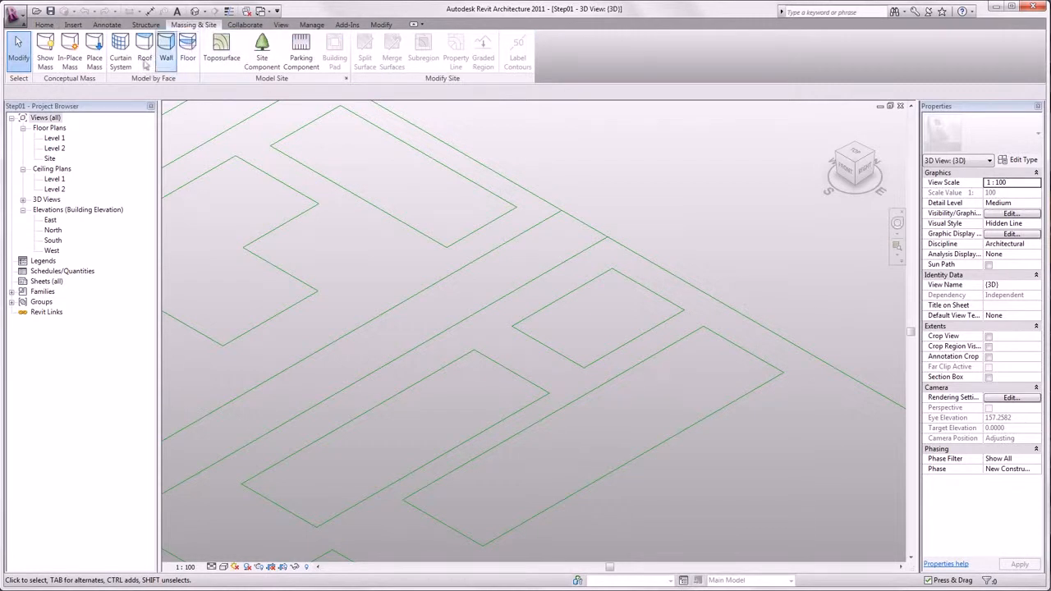
click(69, 60)
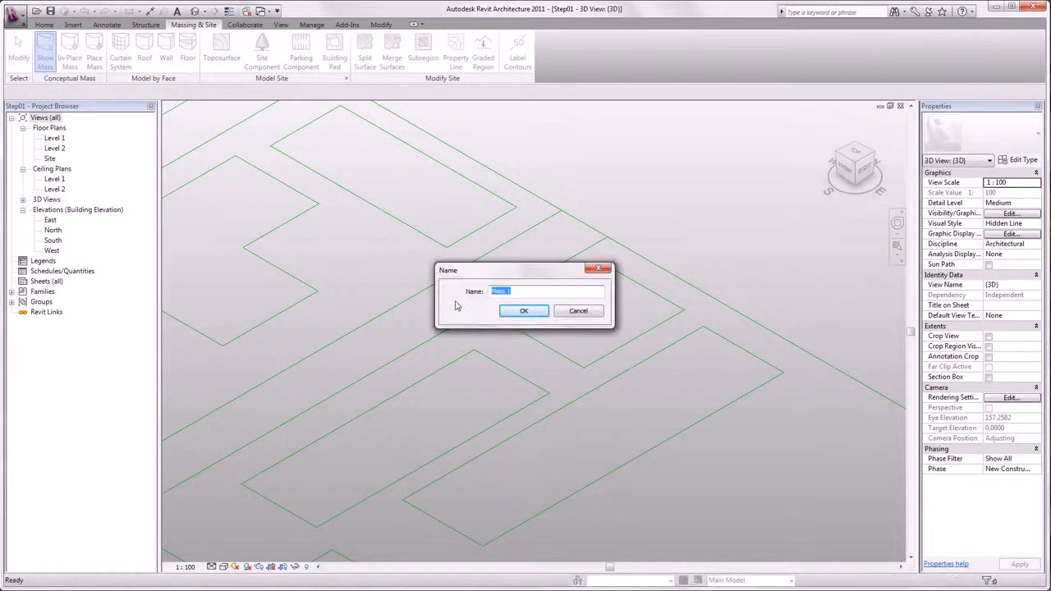
click(514, 310)
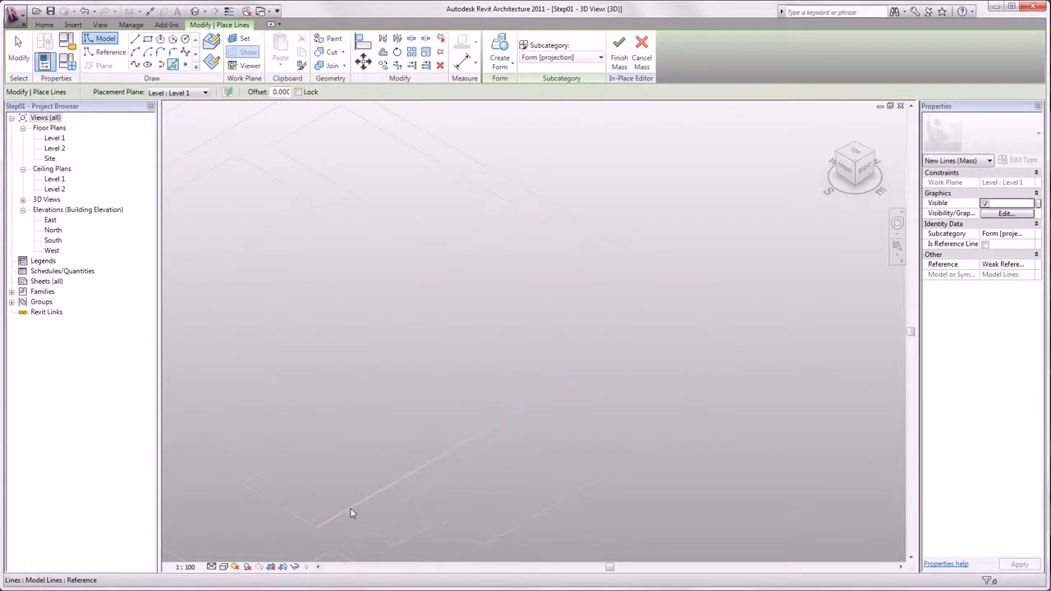
Step: Select the chain of building footprint lines and create a solid form from them
key(Tab)
click(351, 514)
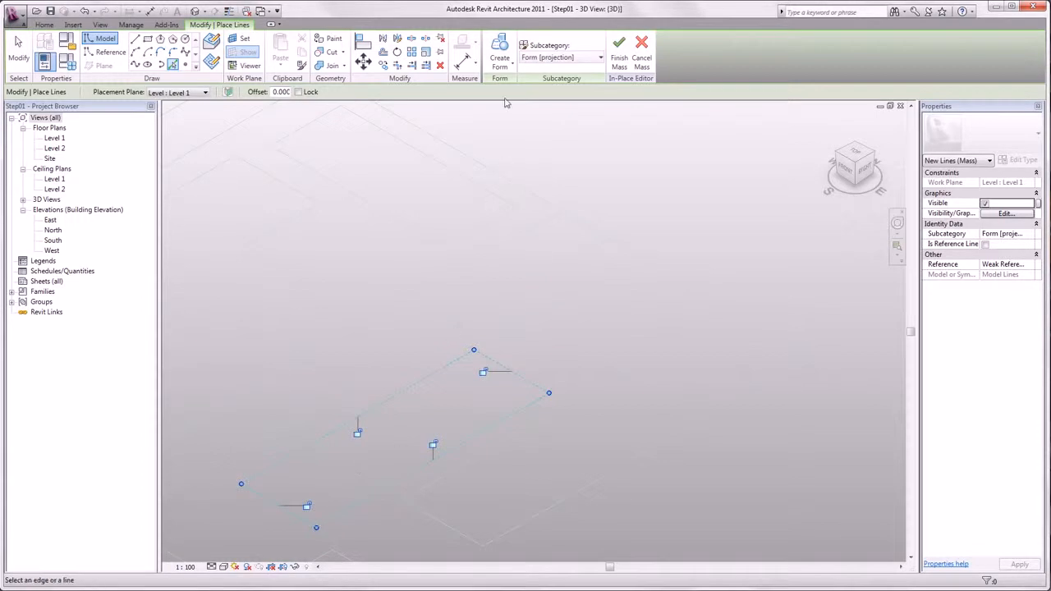
click(500, 63)
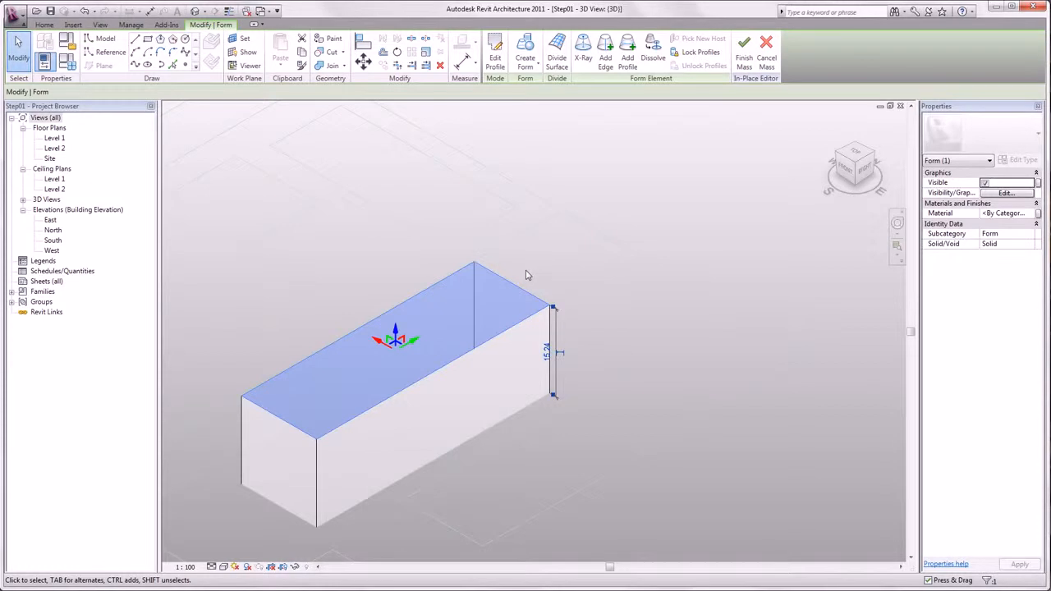
Step: Set the height of the new form to 15
drag(513, 287, 443, 258)
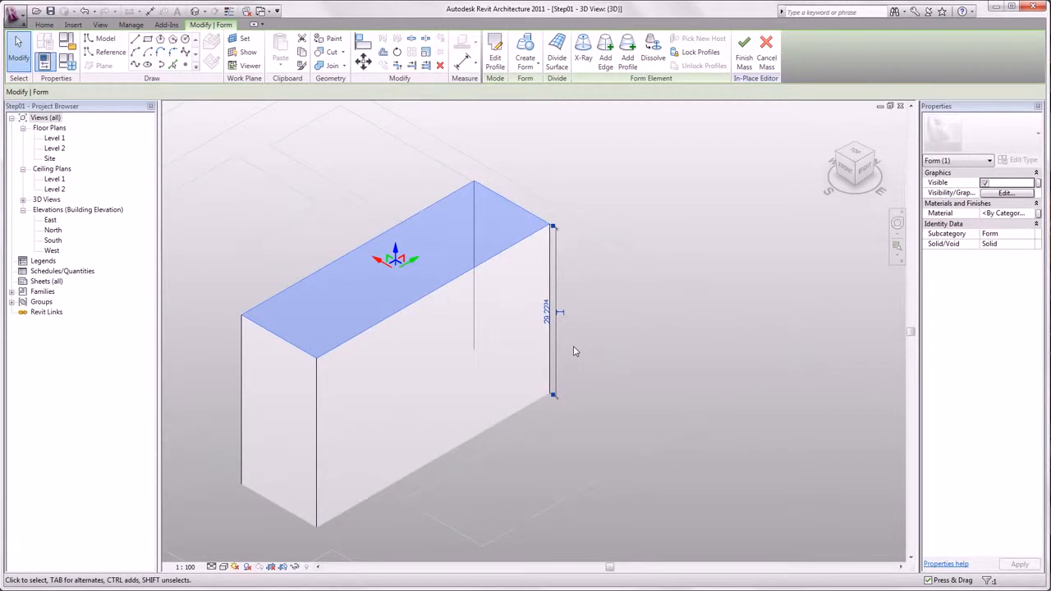
click(547, 312)
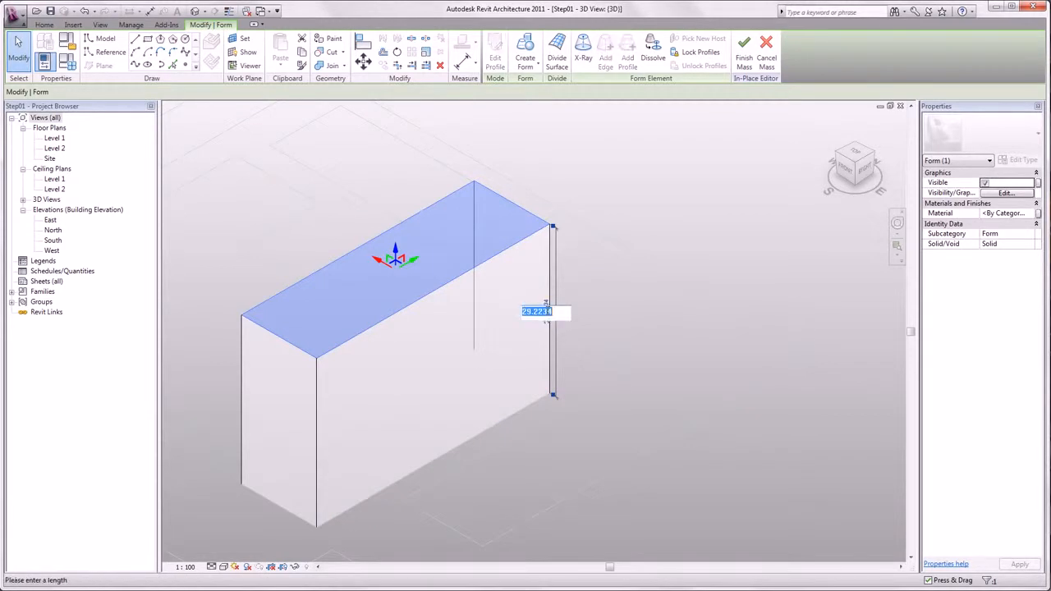
text(15)
key(Return)
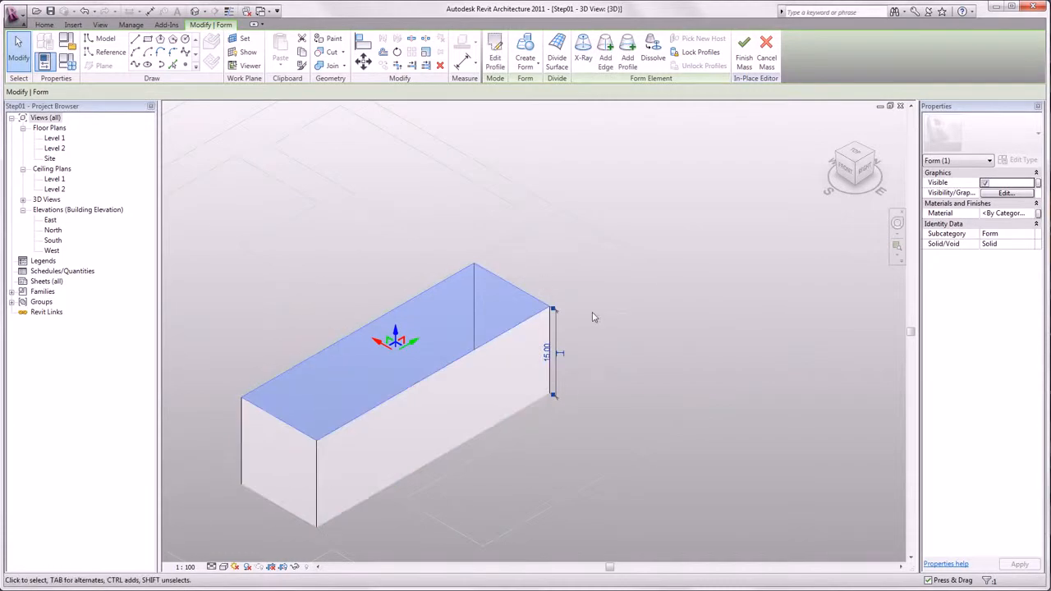
Step: Shift the form's top face sideways so the block becomes slanted
middle_drag(603, 320, 709, 273)
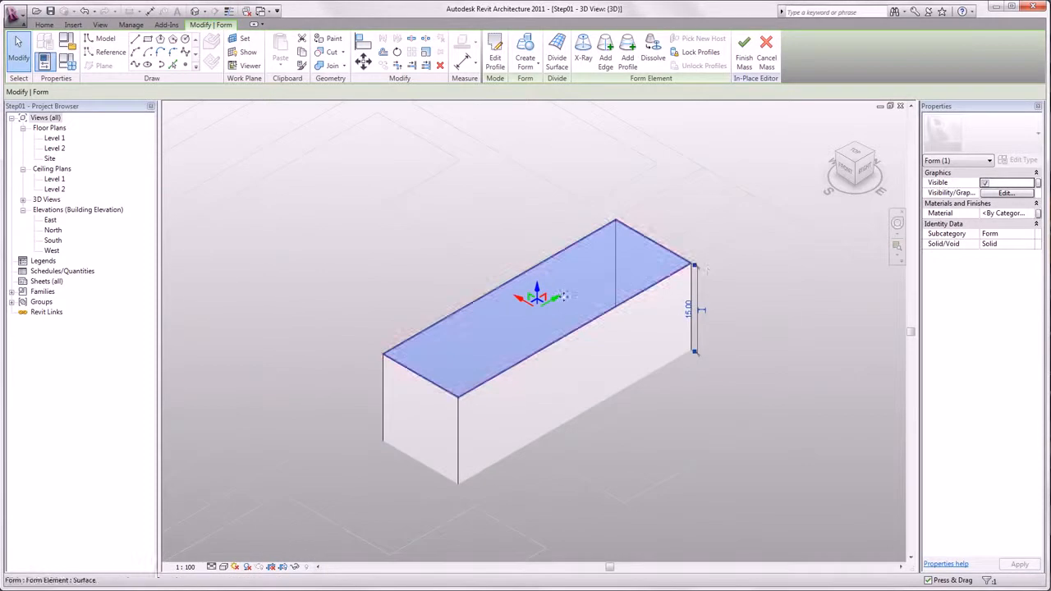
mouse_move(557, 306)
mouse_down()
mouse_move(489, 331)
mouse_move(444, 372)
mouse_up()
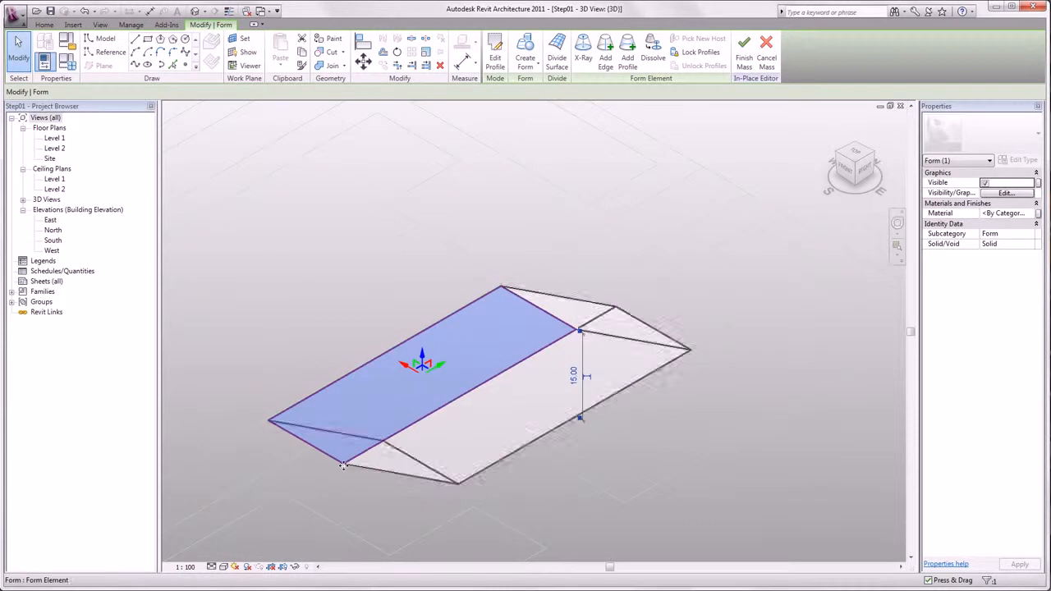
click(343, 465)
drag(330, 471, 358, 461)
key(ctrl+z)
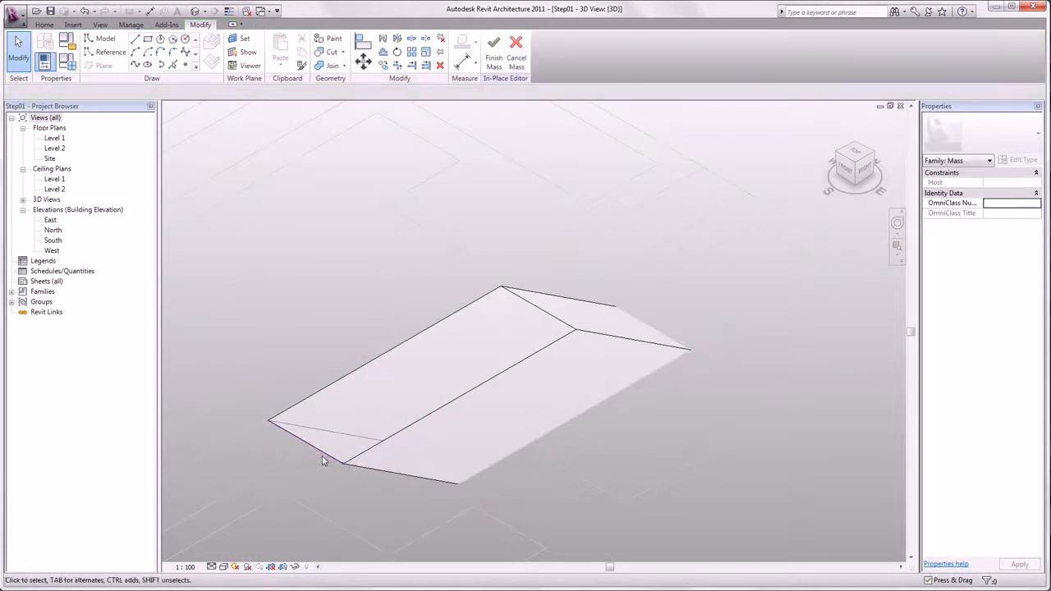
Step: Select the form's lower front edge and drag it to adjust the slanted shape
click(323, 455)
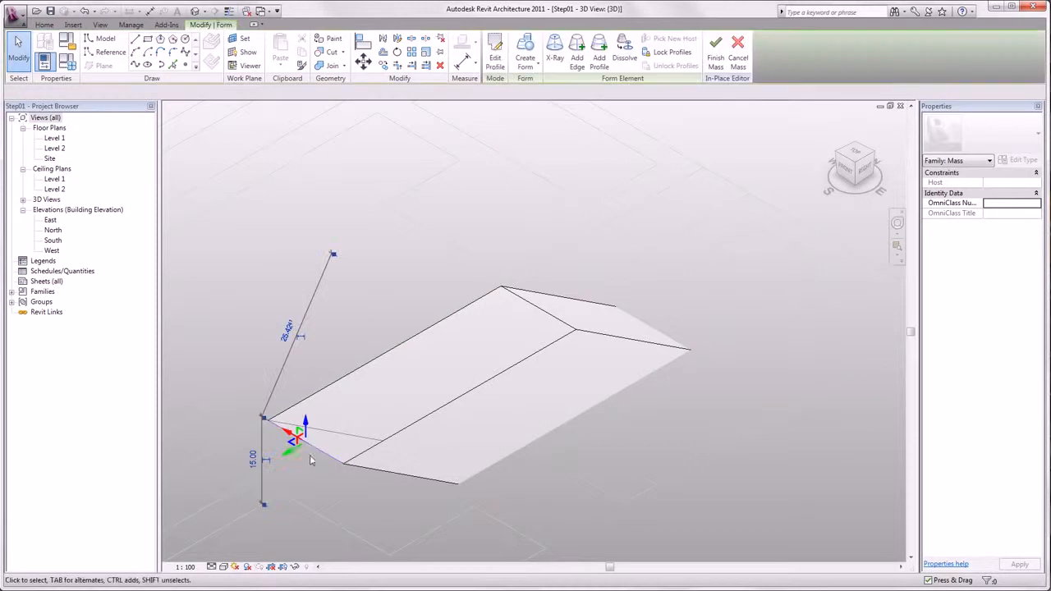
drag(290, 456, 324, 464)
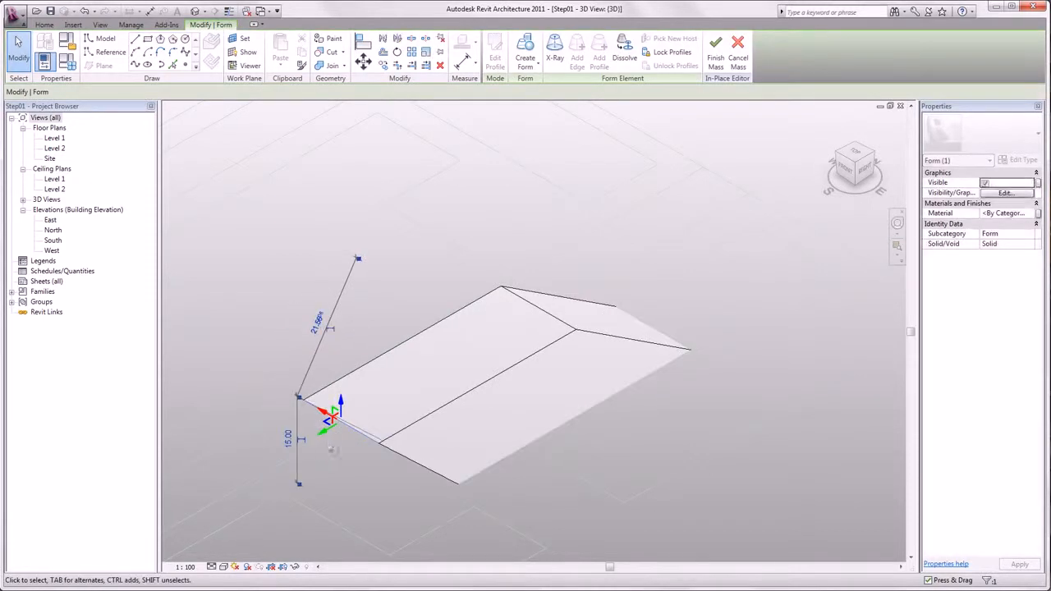
click(341, 466)
shift+middle_drag(487, 451, 551, 321)
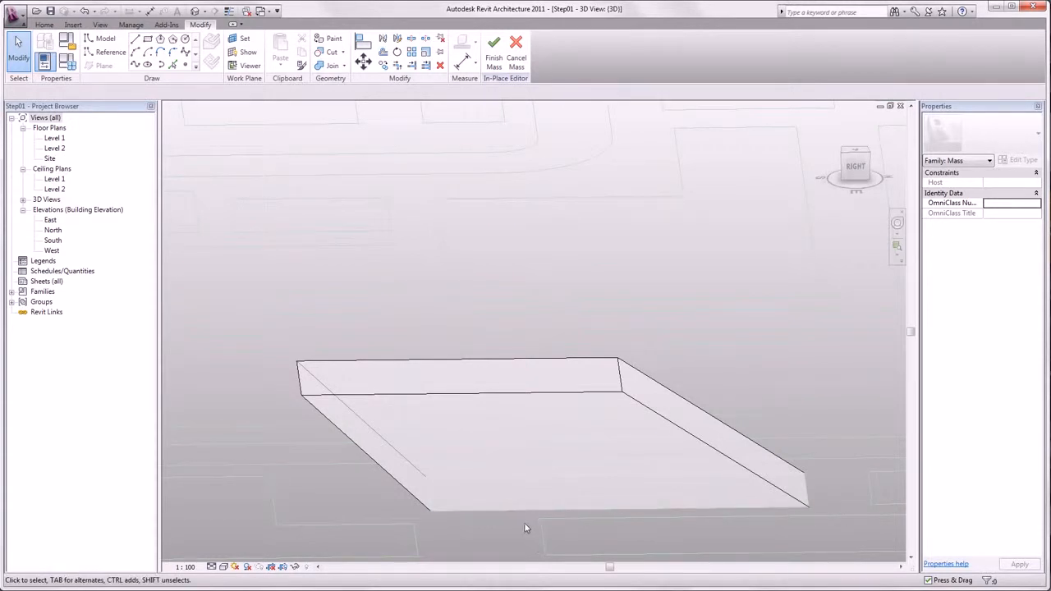
Step: Select the top face of the slanted form and extrude a new form upward from it
click(482, 379)
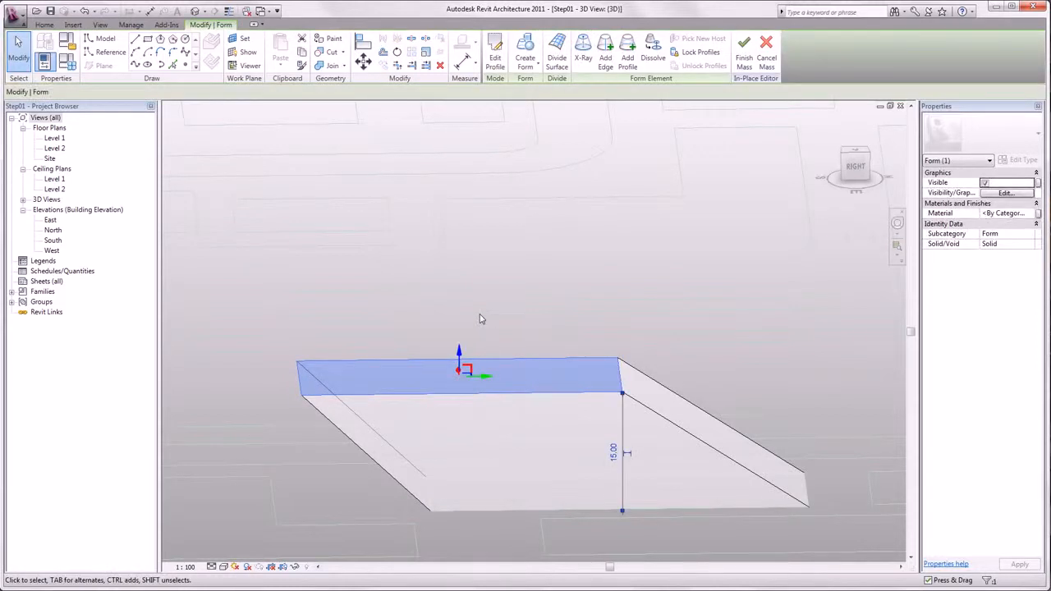
click(525, 49)
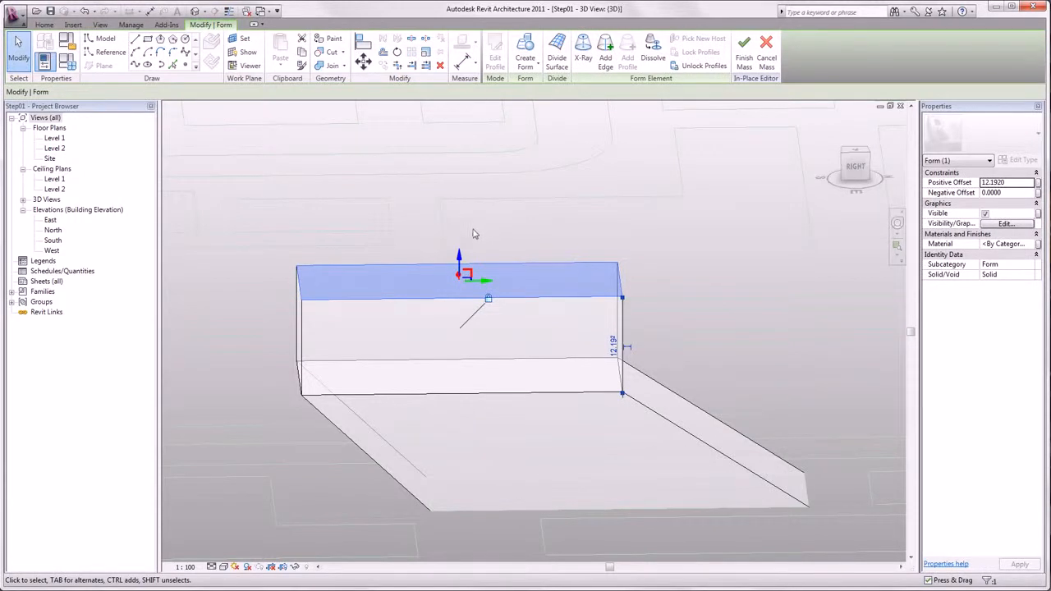
Step: Unlock the extrusion's profiles and drag its top face up and sideways to slant it
drag(460, 256, 493, 147)
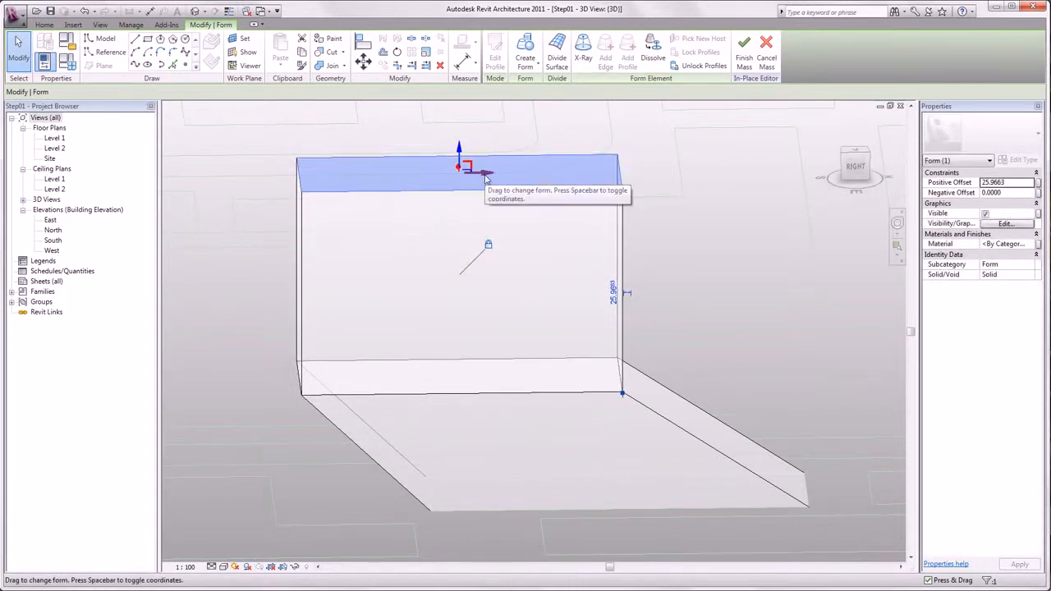
click(488, 247)
drag(489, 174, 583, 200)
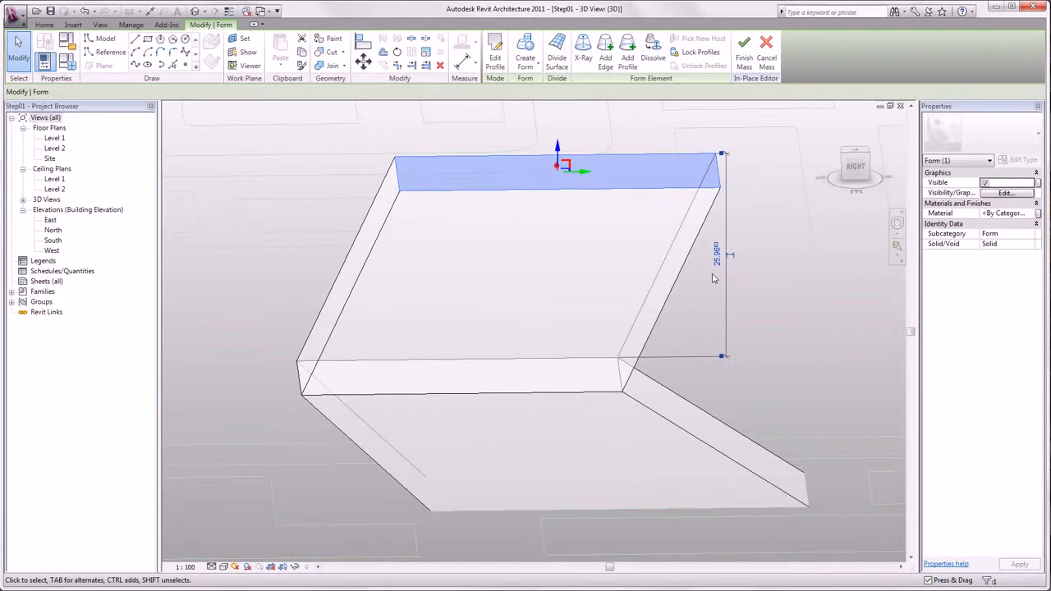
Step: Set the extrusion's height to 60
click(717, 256)
text(60)
key(Return)
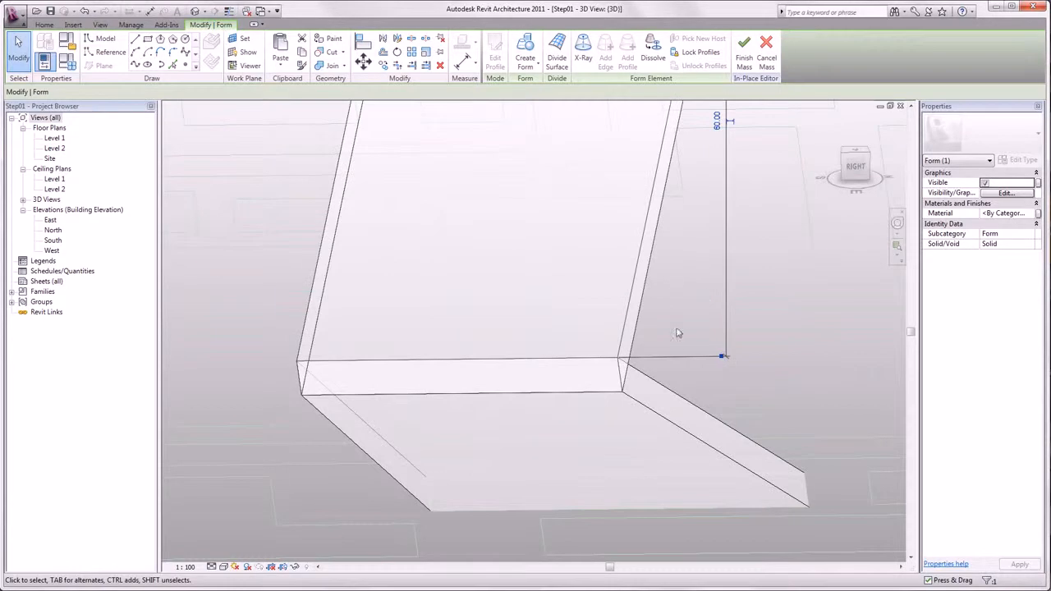
Step: Scale the extrusion's top face graphically about one of its corners
scroll(724, 364, down, 3)
middle_drag(758, 336, 620, 453)
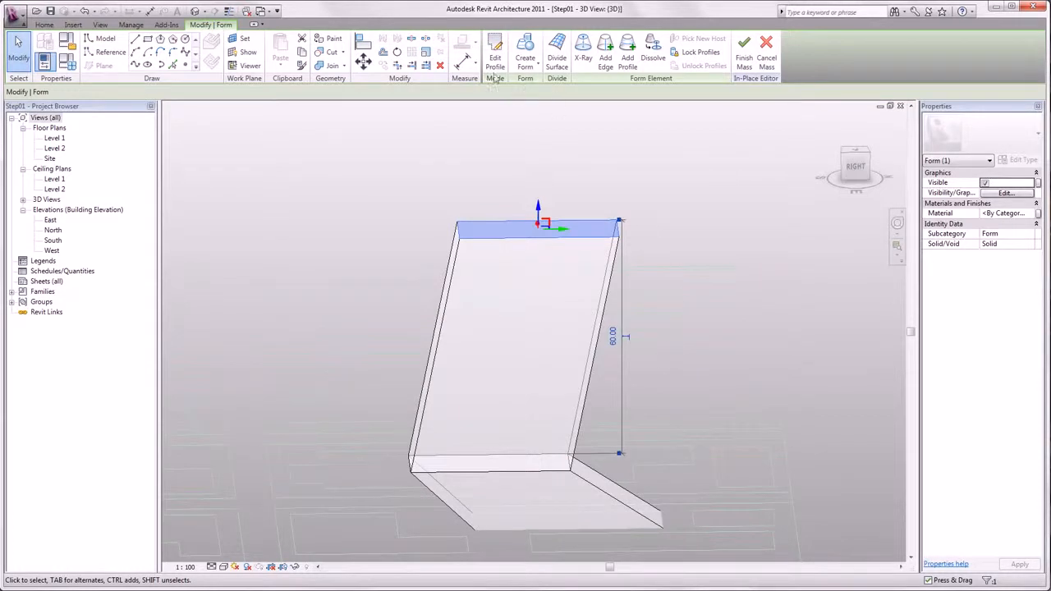
click(425, 52)
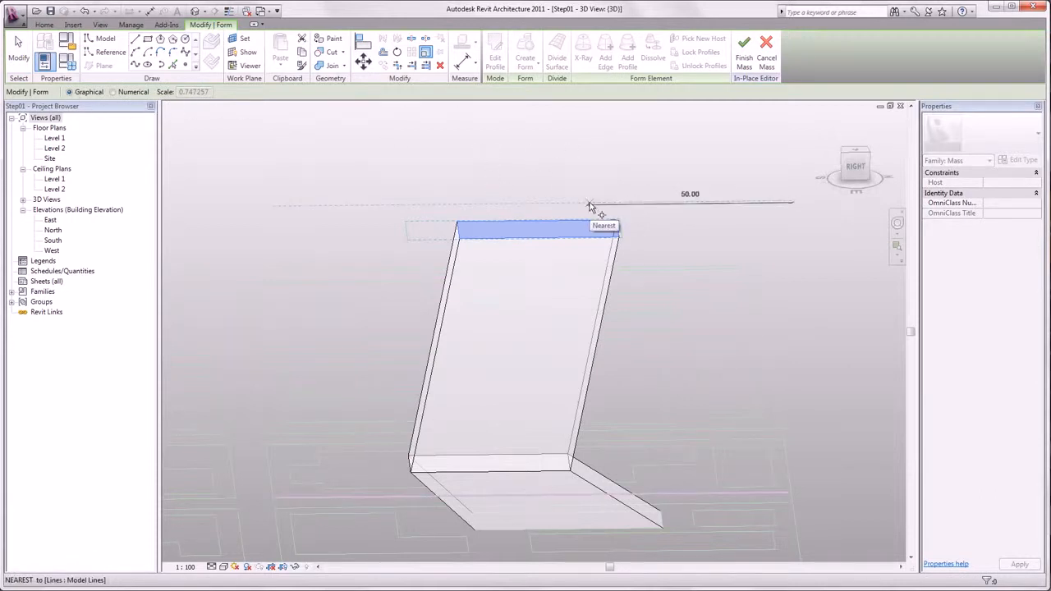
shift+middle_drag(612, 206, 510, 328)
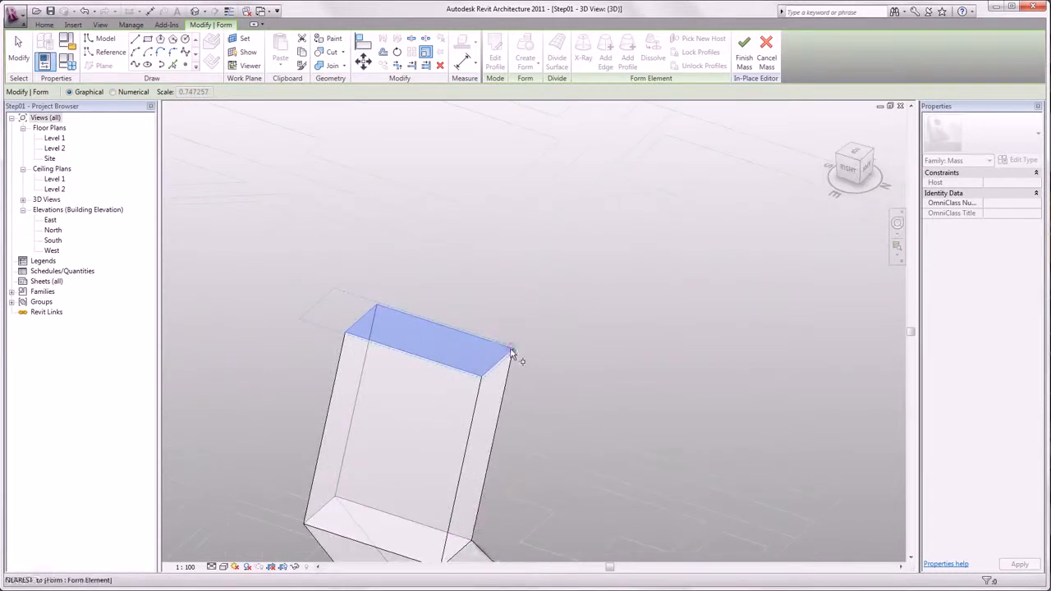
click(415, 316)
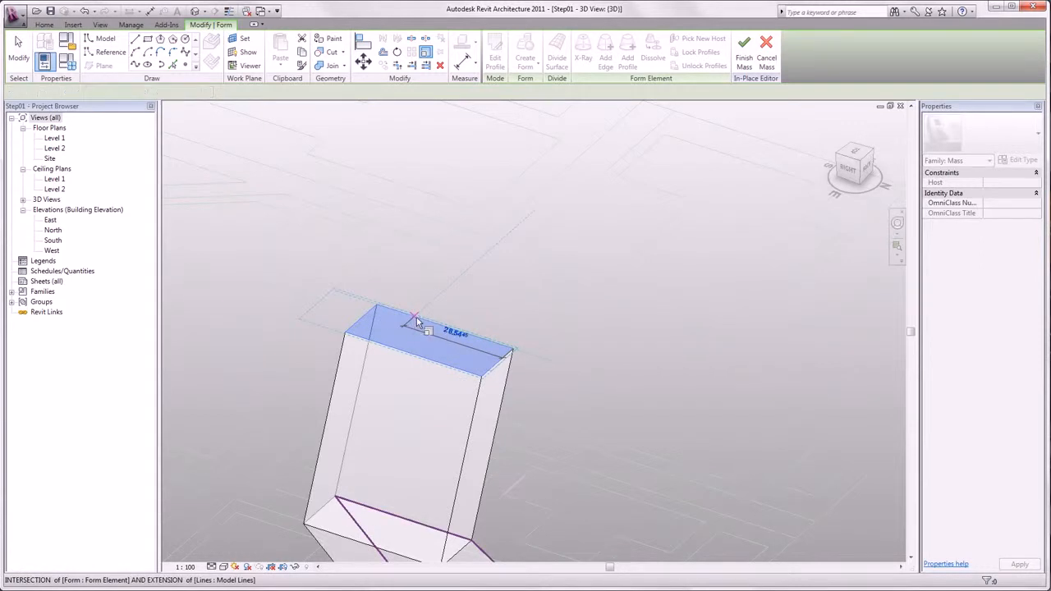
middle_drag(640, 438, 628, 328)
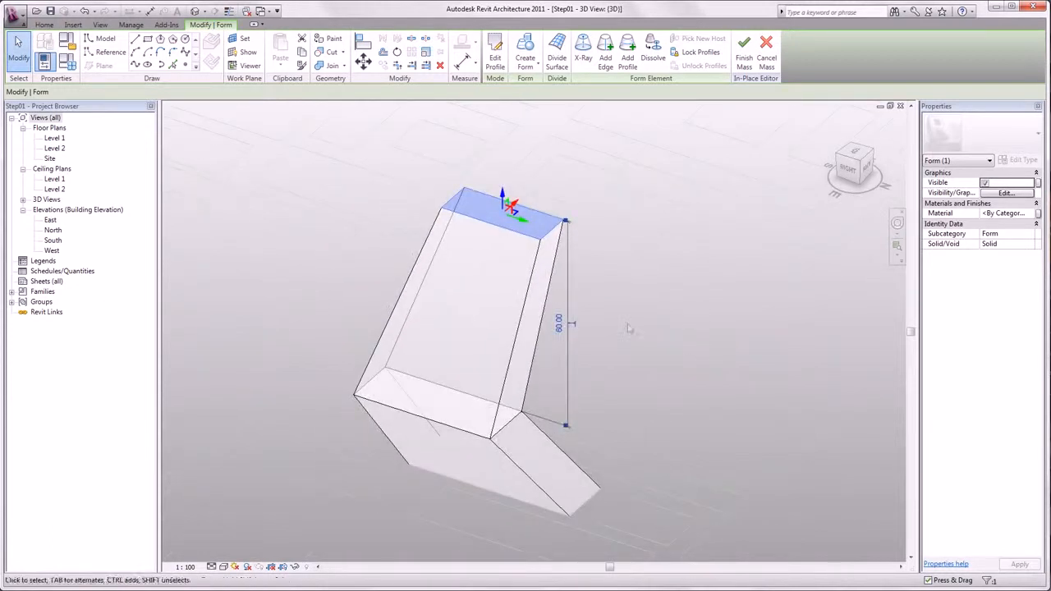
Step: Rotate the extrusion's top face about its corner point
click(396, 51)
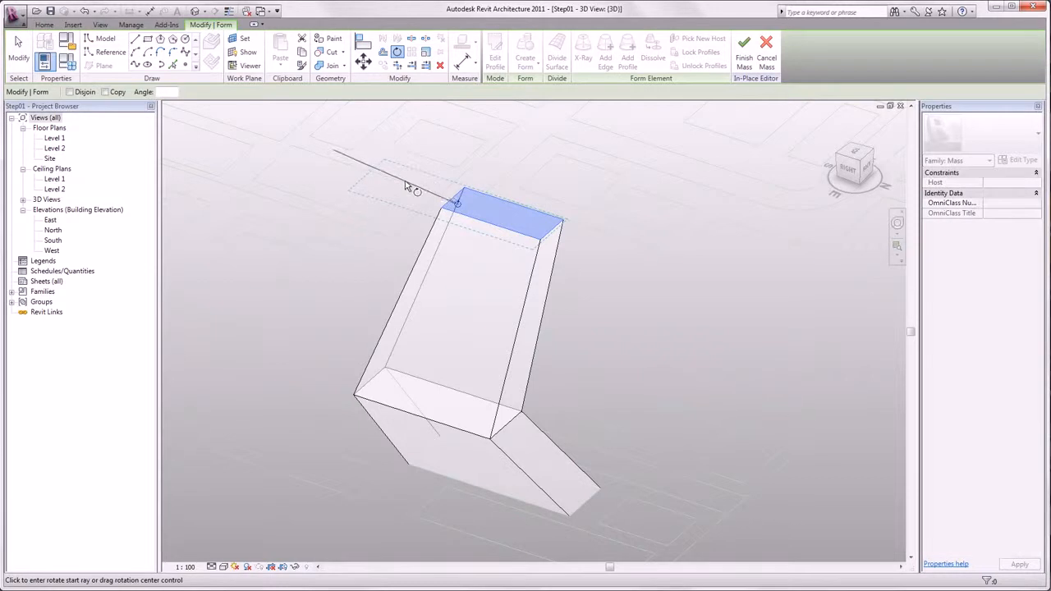
click(422, 194)
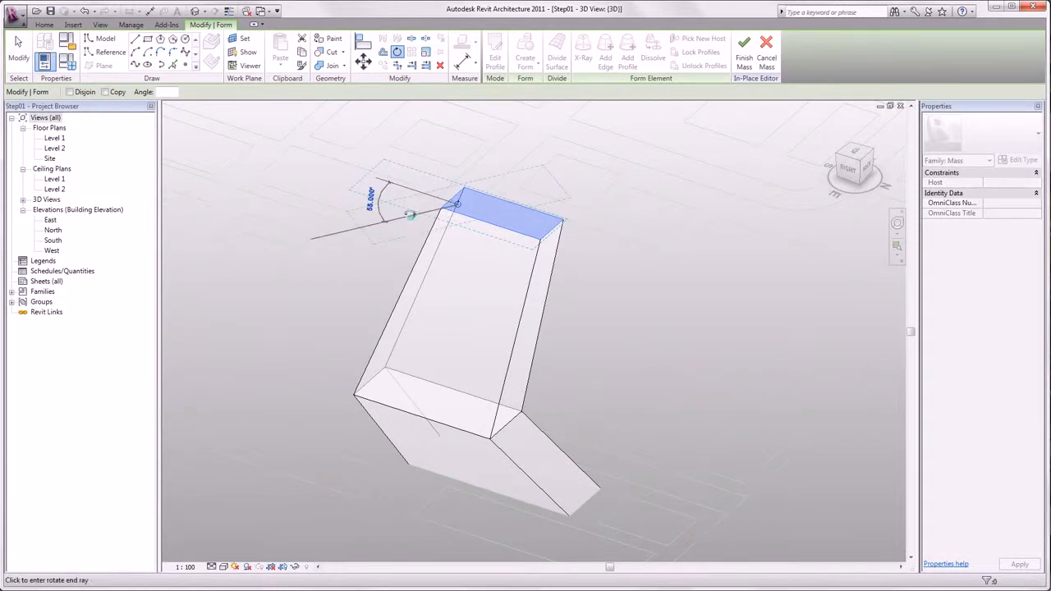
click(410, 212)
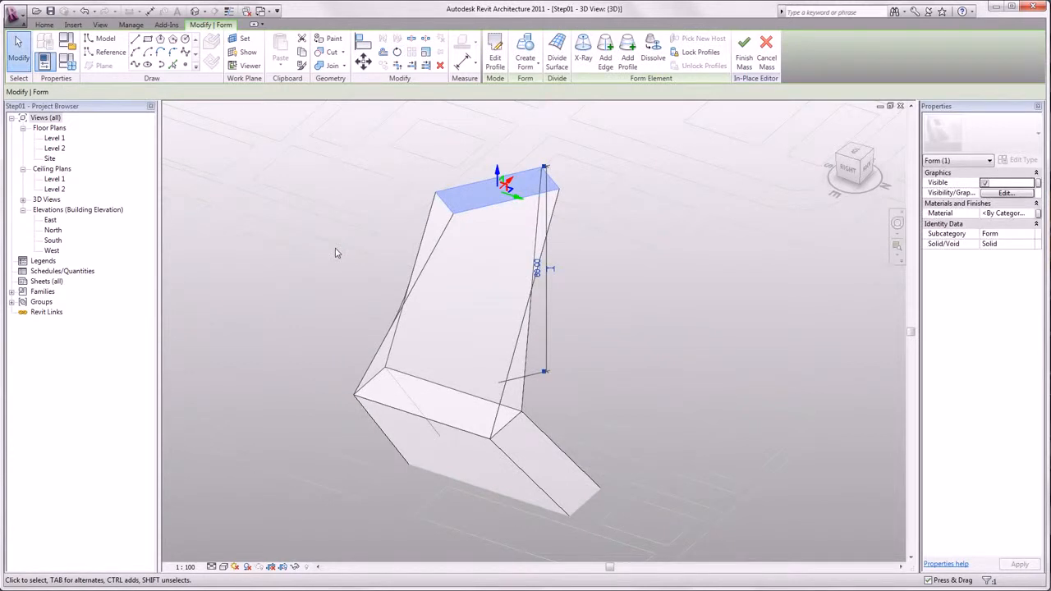
click(414, 236)
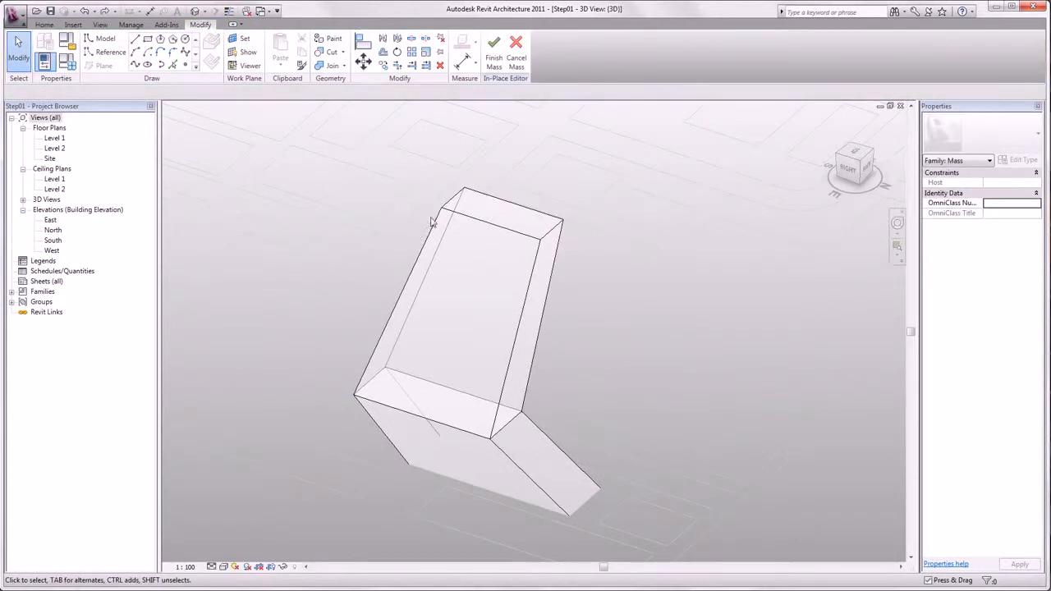
Step: Select the top face and open the West elevation view
click(473, 211)
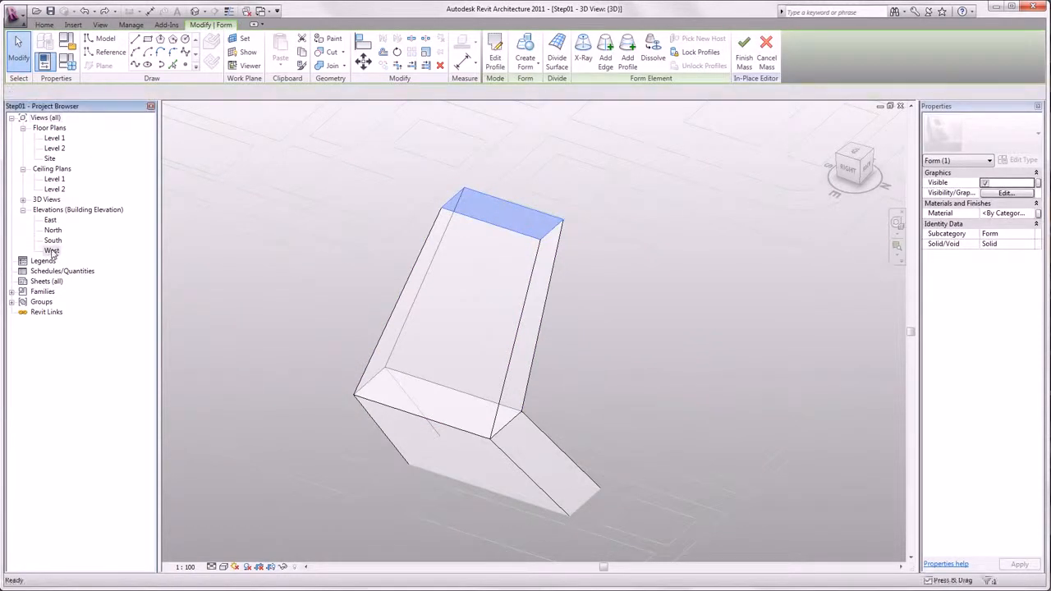
double_click(51, 250)
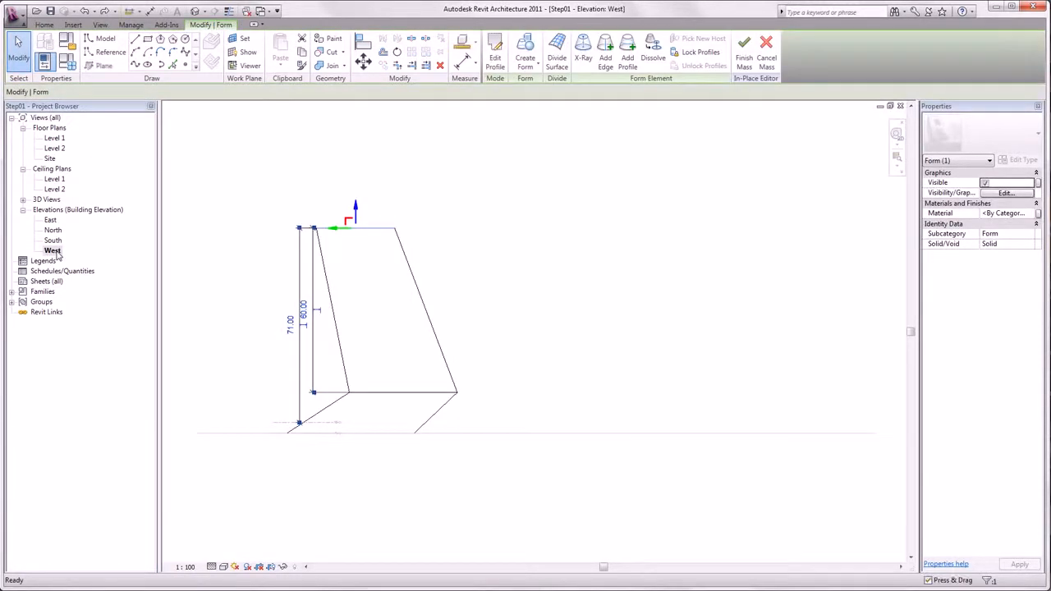
Step: Rotate the selected top face in the West elevation by about 30° to slope the mass
click(396, 52)
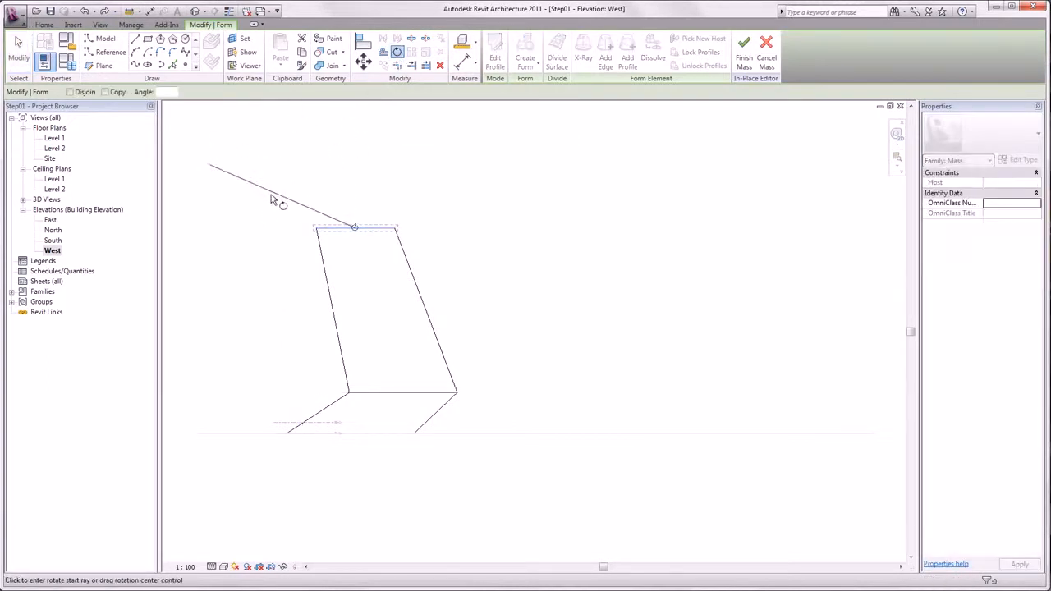
click(269, 229)
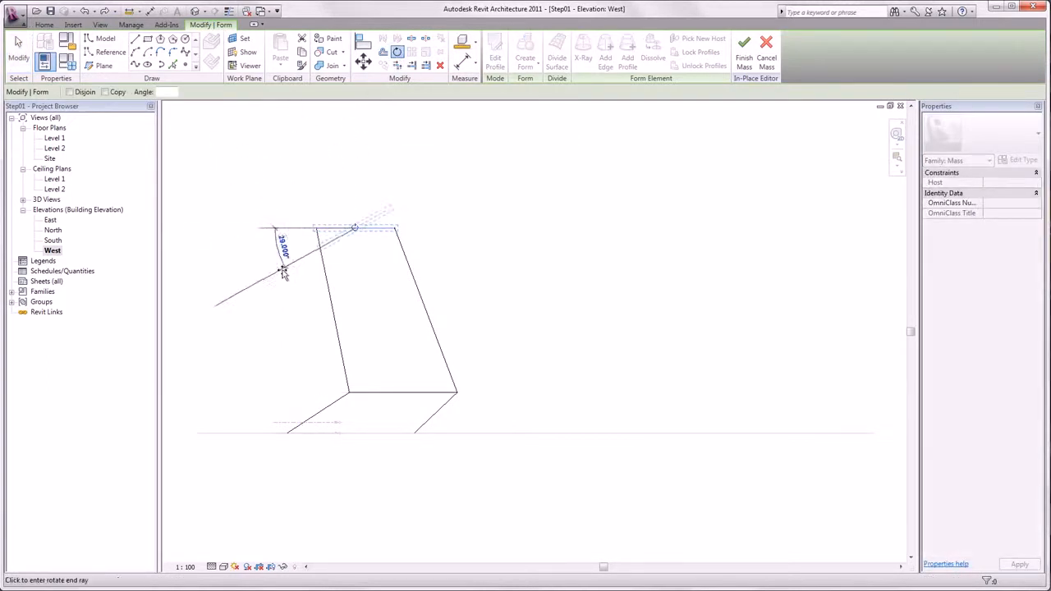
click(289, 279)
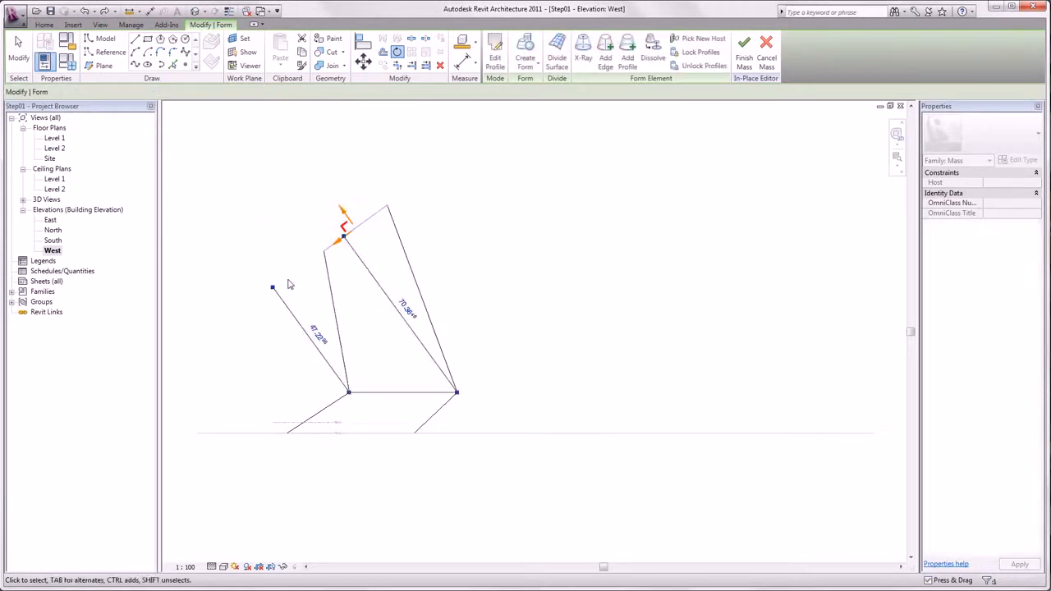
click(241, 290)
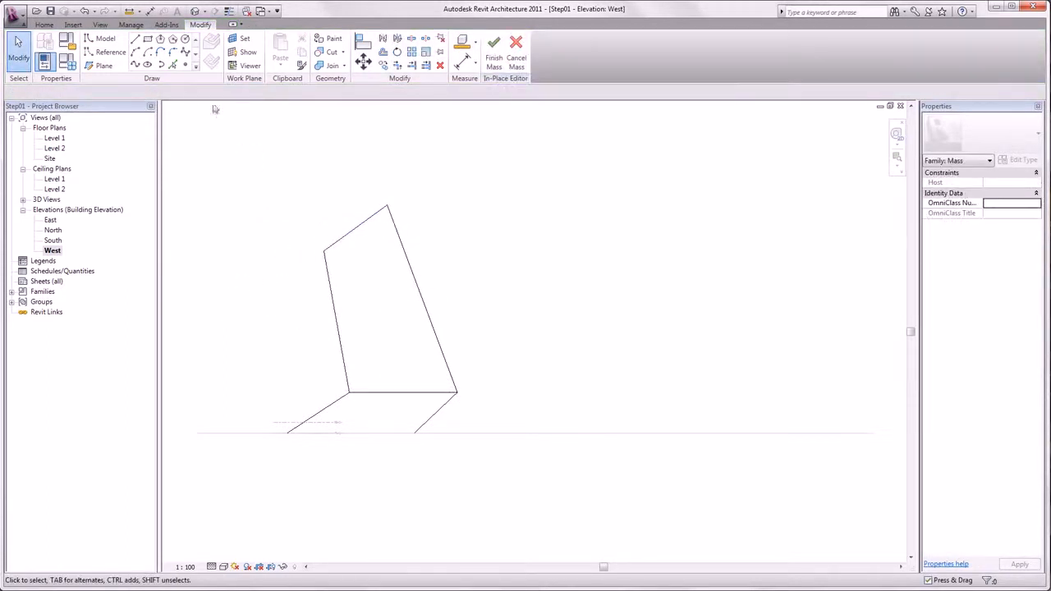
Step: Open the default 3D view and set the work plane to the top face of the base footprint extrusion
click(196, 12)
click(230, 17)
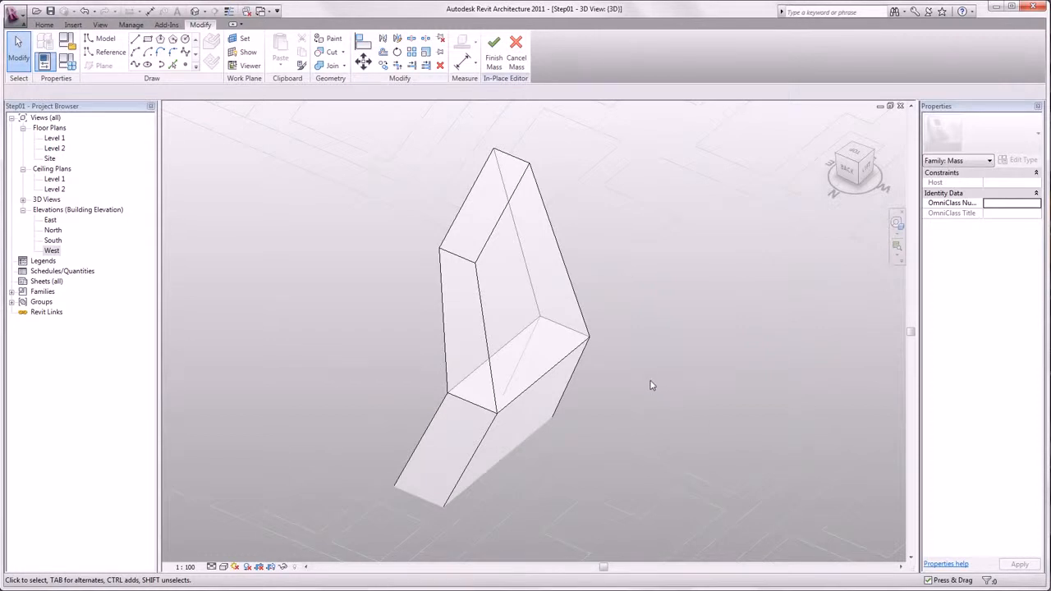
click(243, 38)
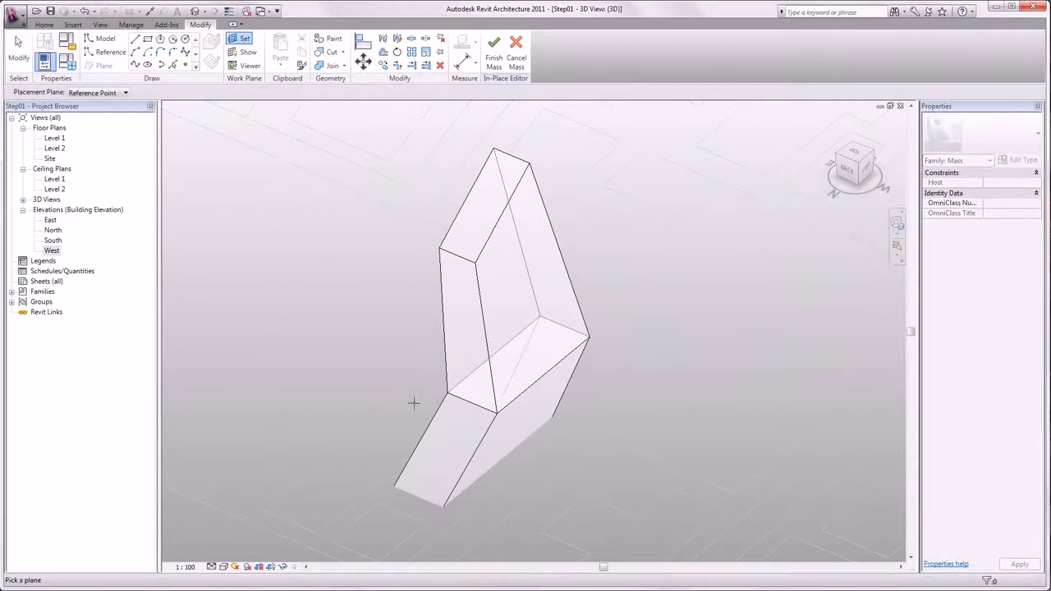
click(446, 432)
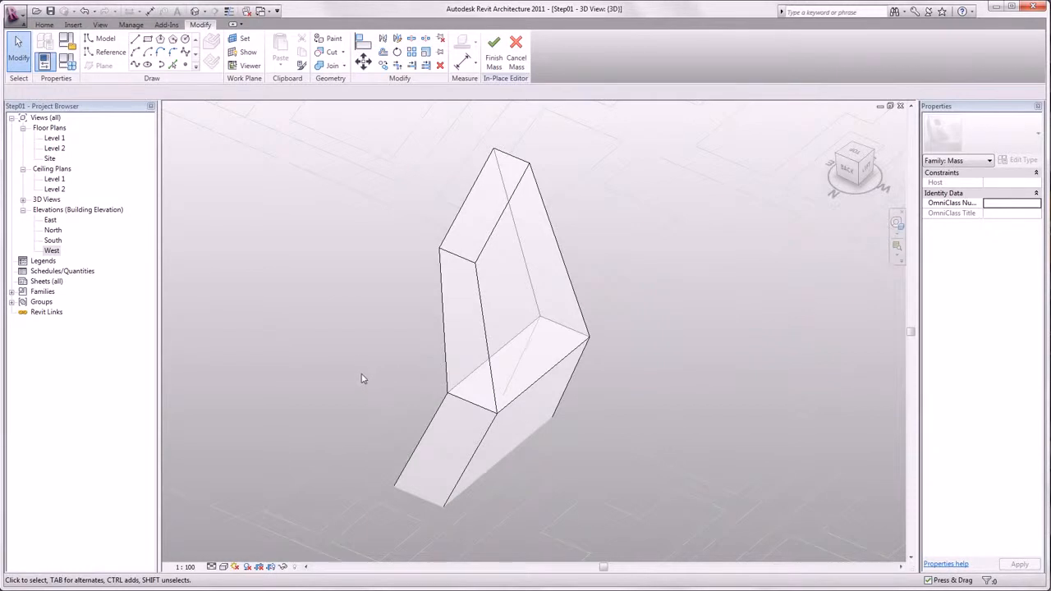
Step: Show the active work plane and open it in the work plane viewer
click(247, 53)
click(247, 66)
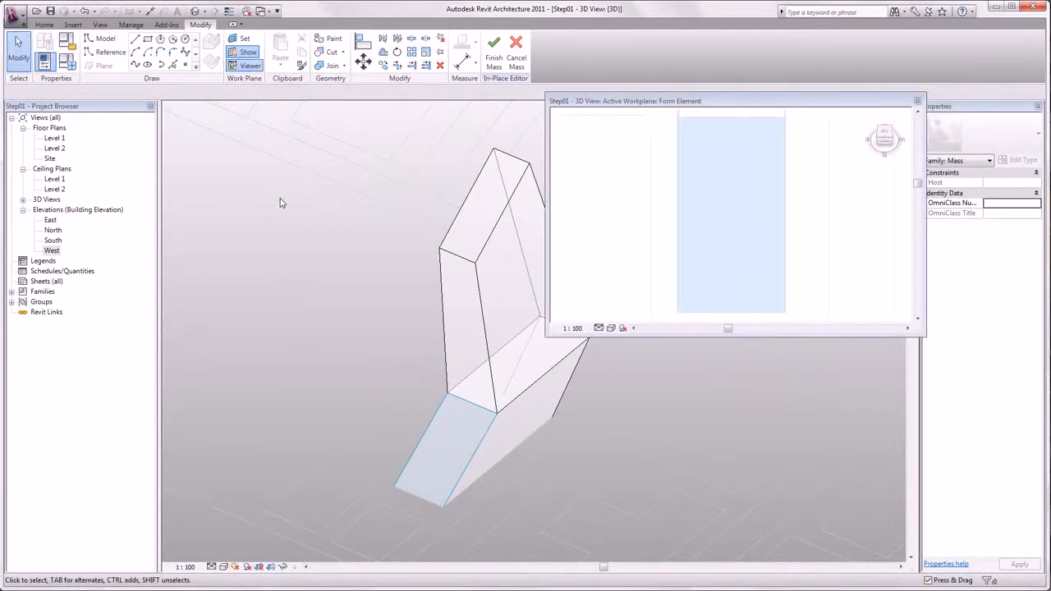
scroll(620, 269, down, 1)
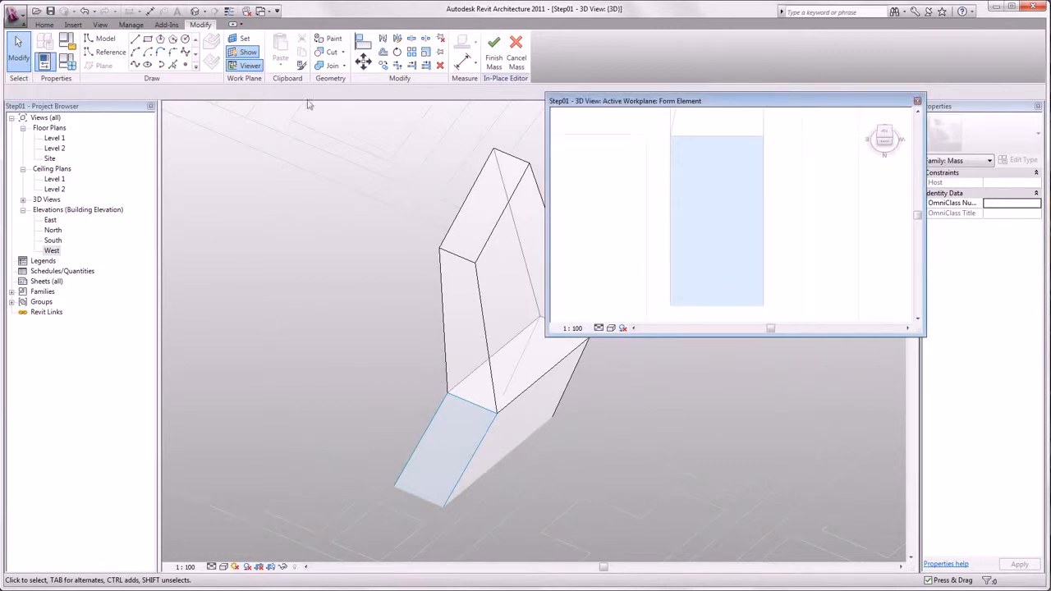
Step: Draw a closed rectangle of model lines about 10 by 19 on the work plane inside the viewer
click(135, 39)
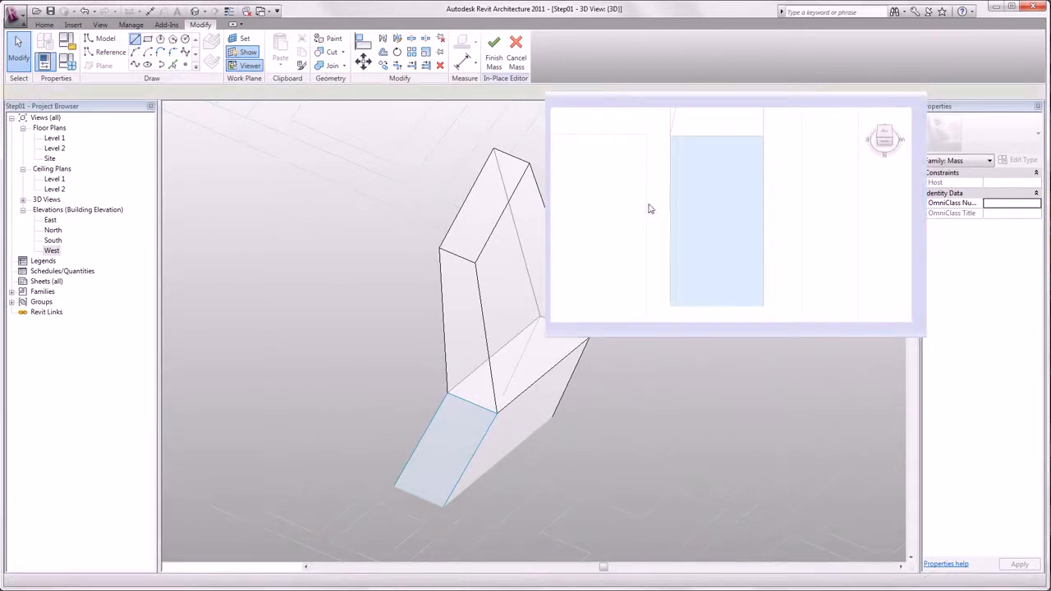
click(723, 197)
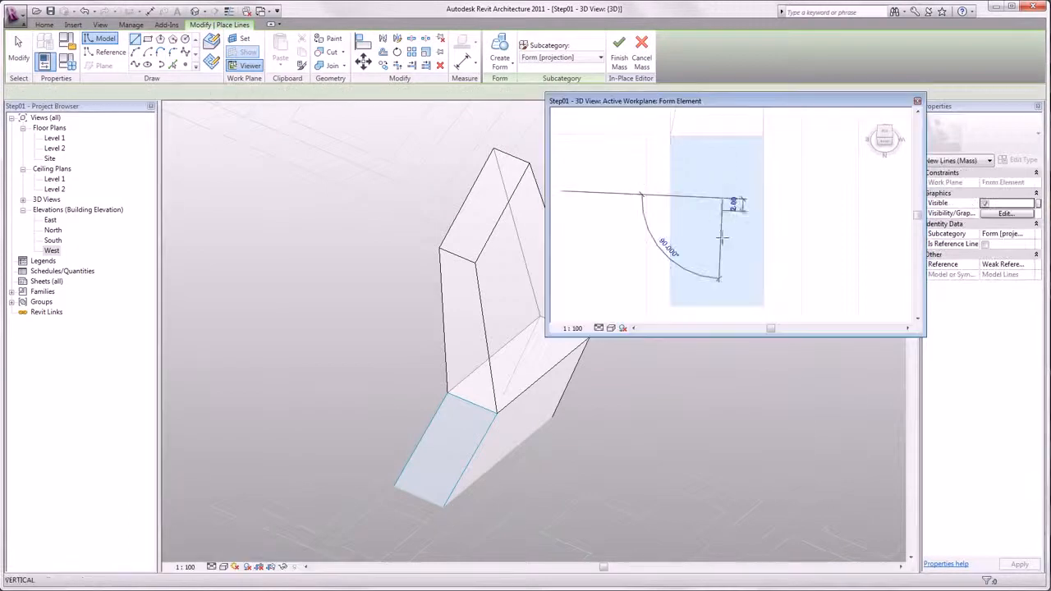
click(723, 295)
click(784, 315)
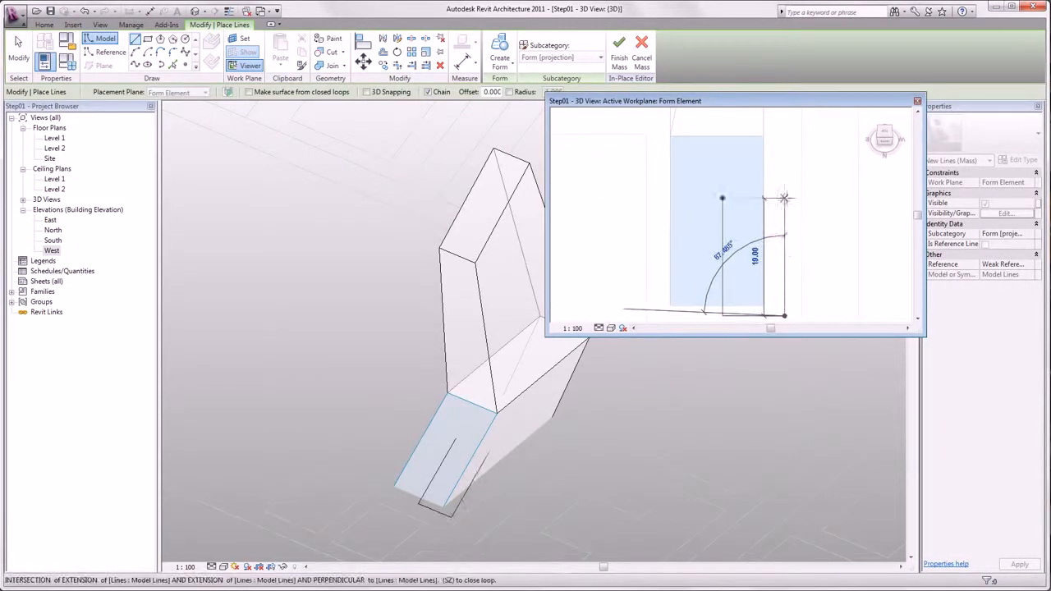
click(784, 198)
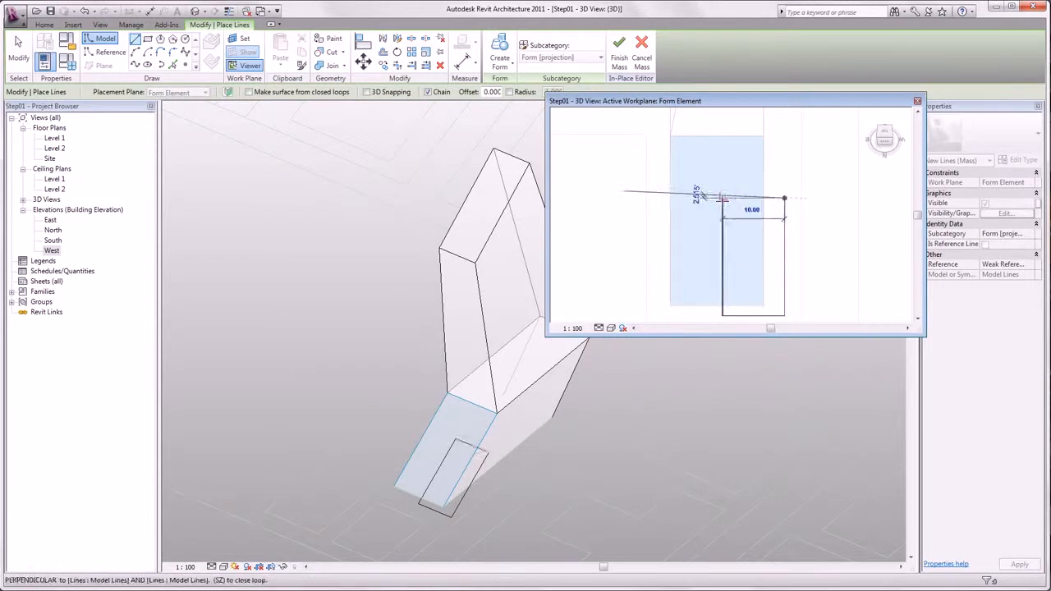
click(722, 198)
key(Escape)
key(Escape)
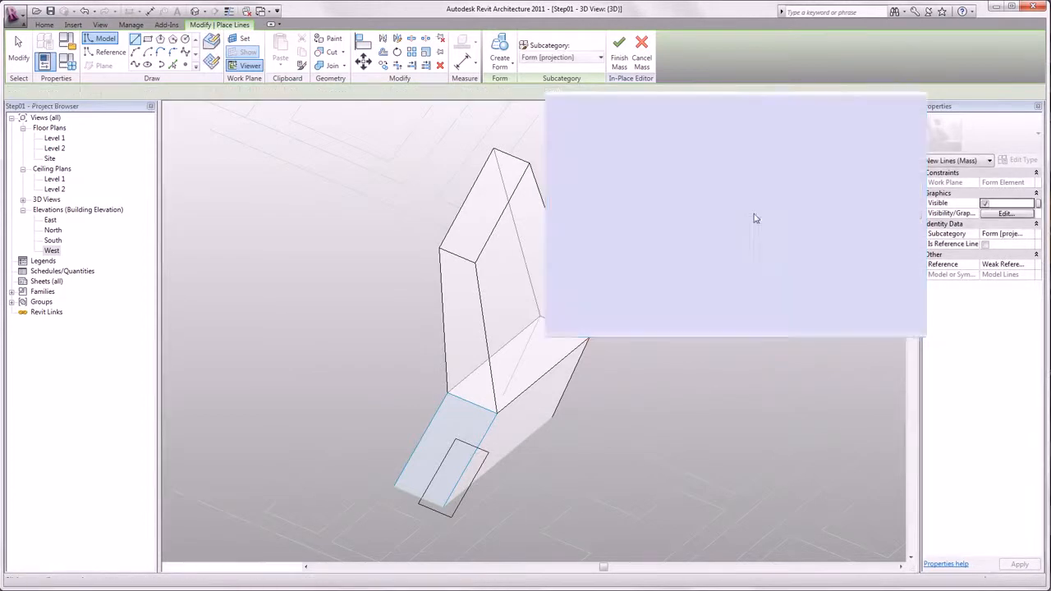
Step: Create a void form from the drawn rectangle, close the viewer and hide the work plane
click(785, 232)
click(499, 66)
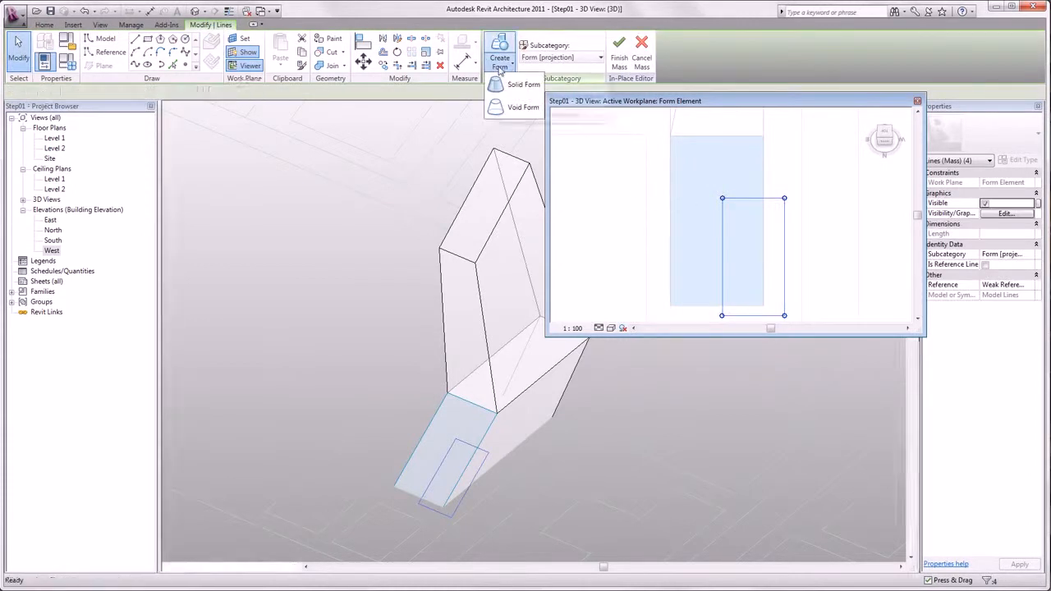
click(520, 109)
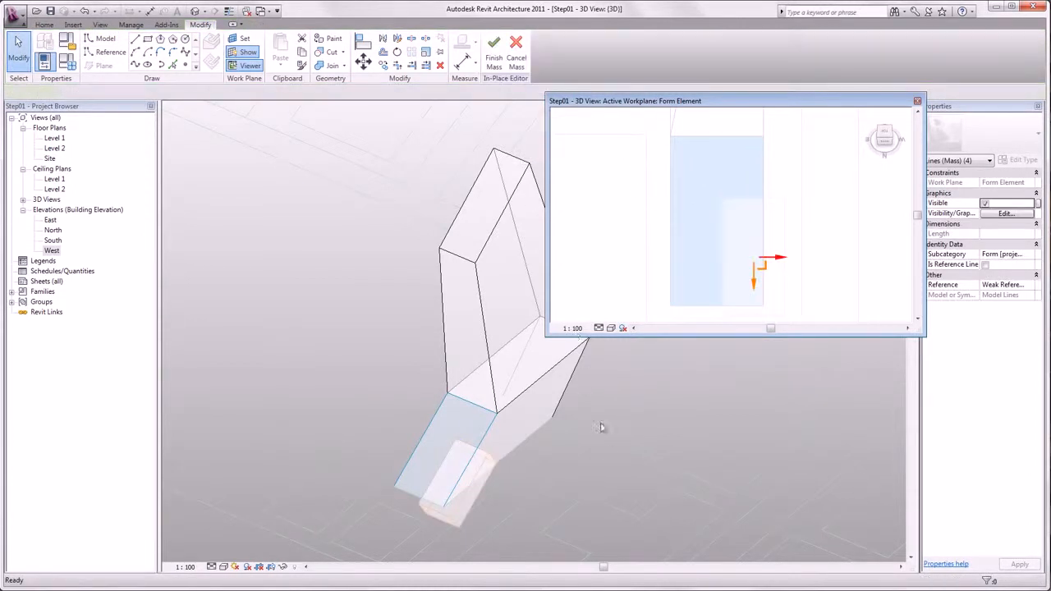
click(917, 100)
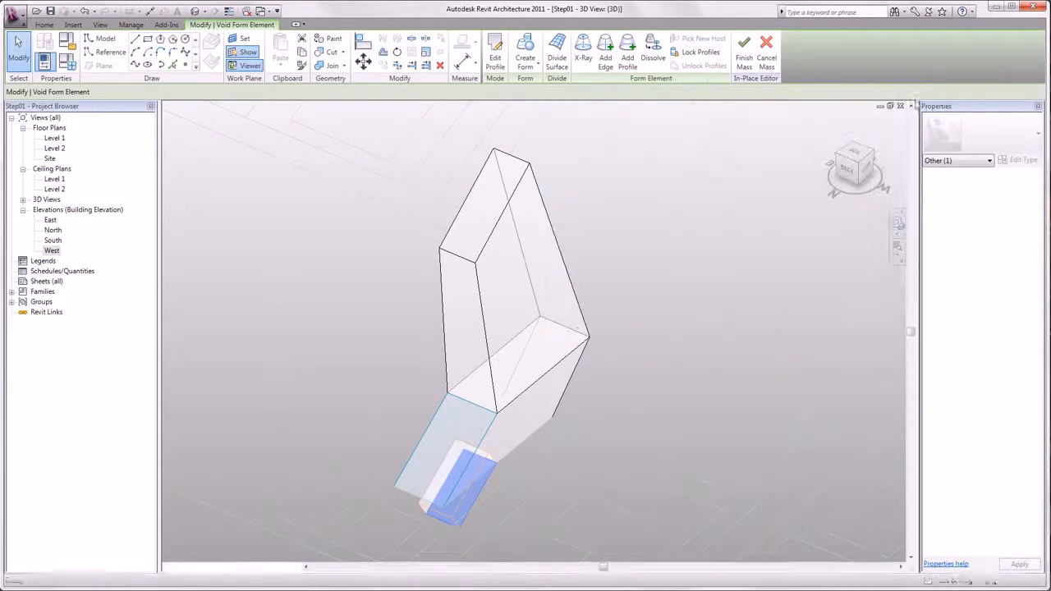
click(690, 424)
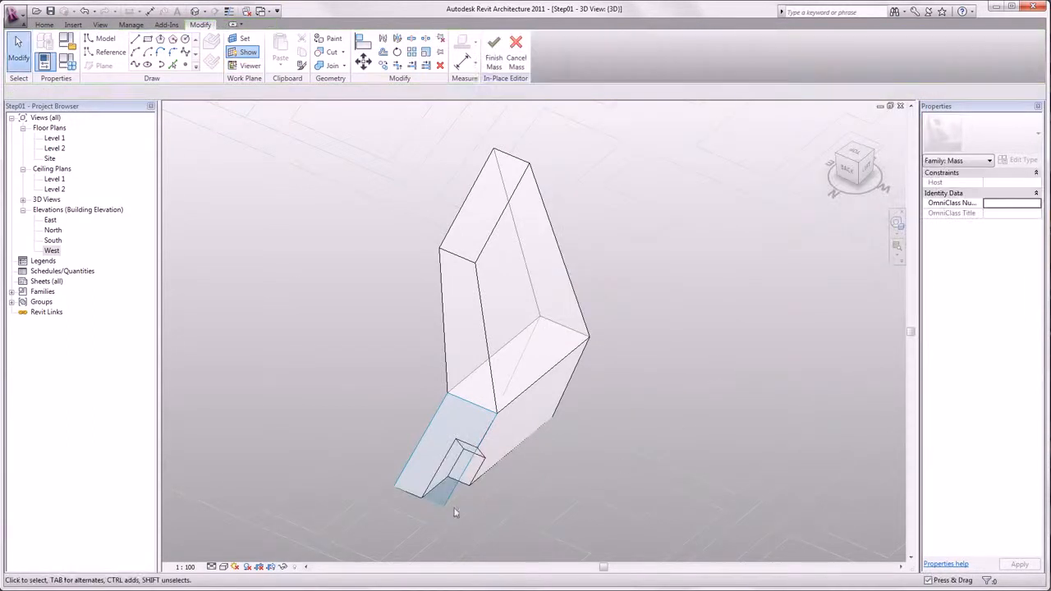
click(247, 52)
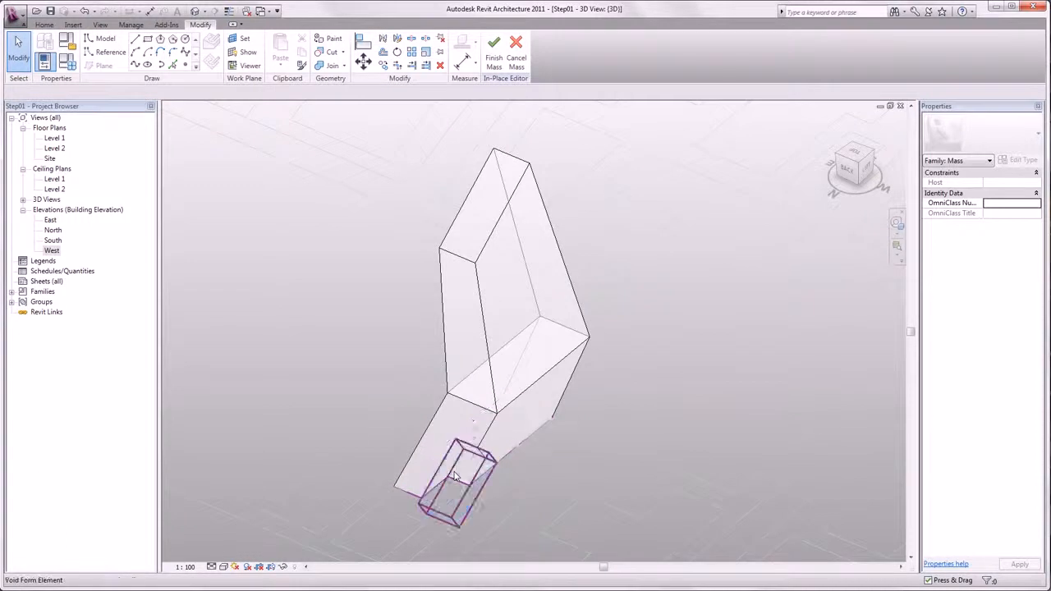
Step: Drag the void form's face about 14 units to cut a notch into the base and finish the mass
click(474, 500)
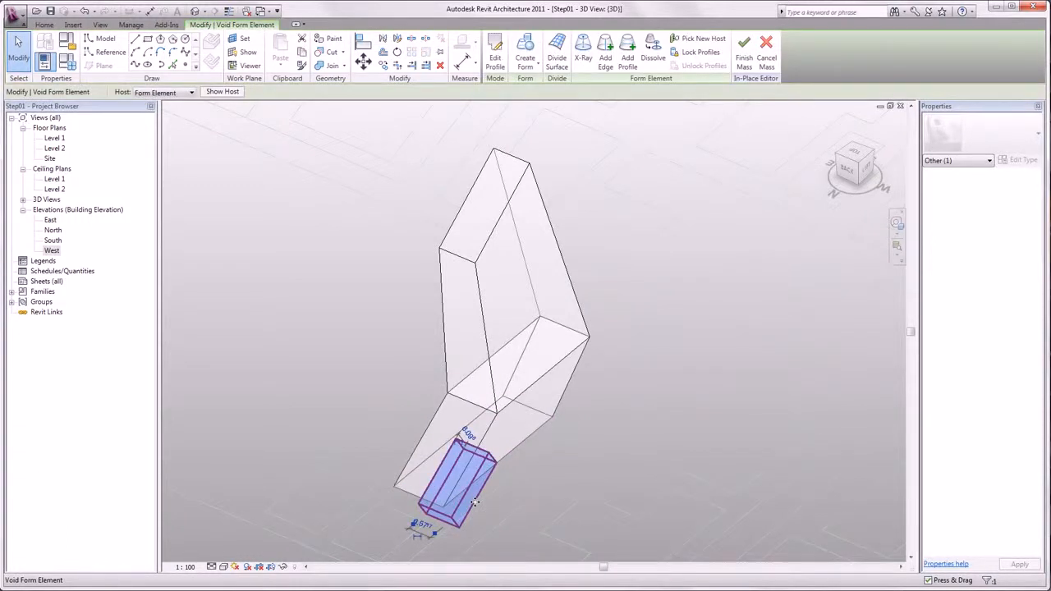
click(476, 505)
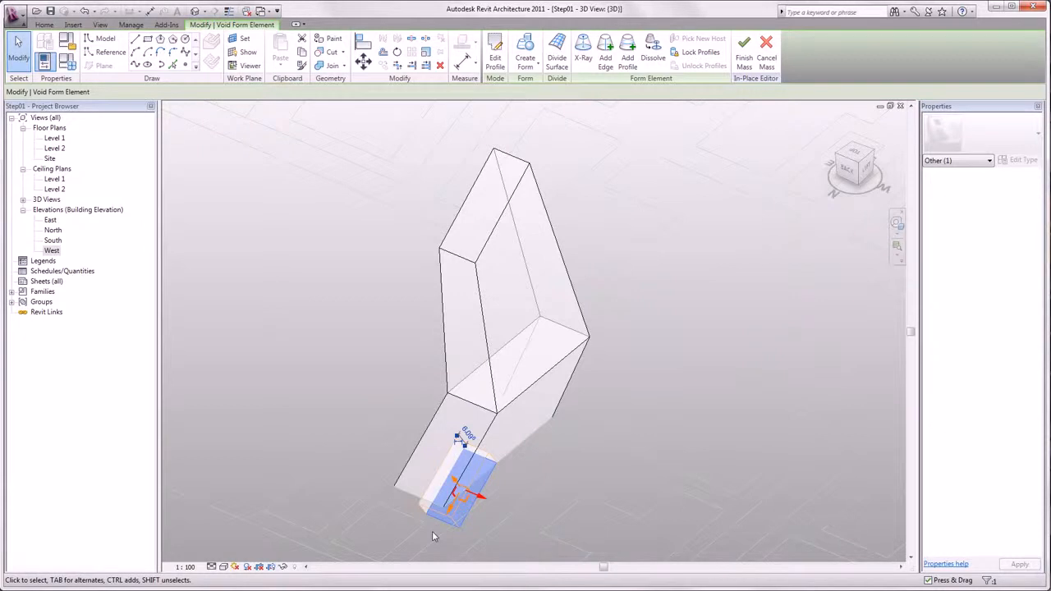
key(space)
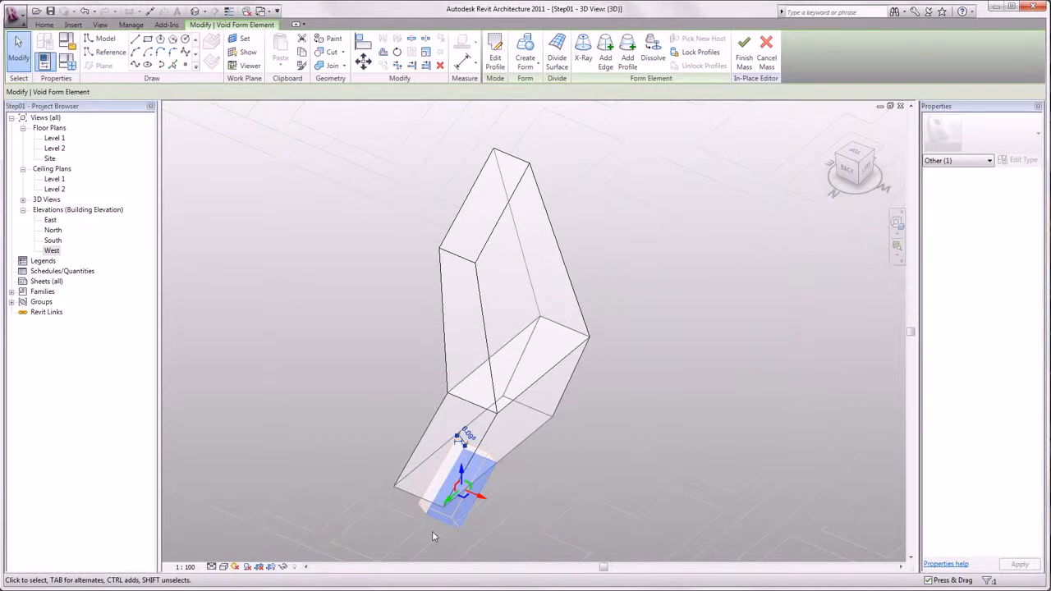
shift+middle_drag(433, 537, 379, 489)
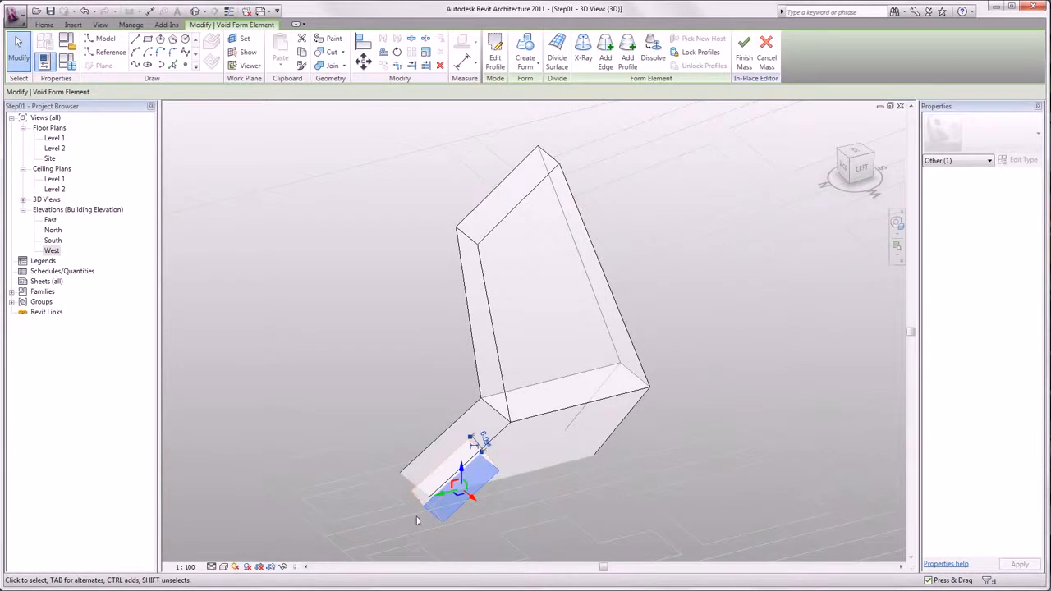
drag(450, 498, 508, 483)
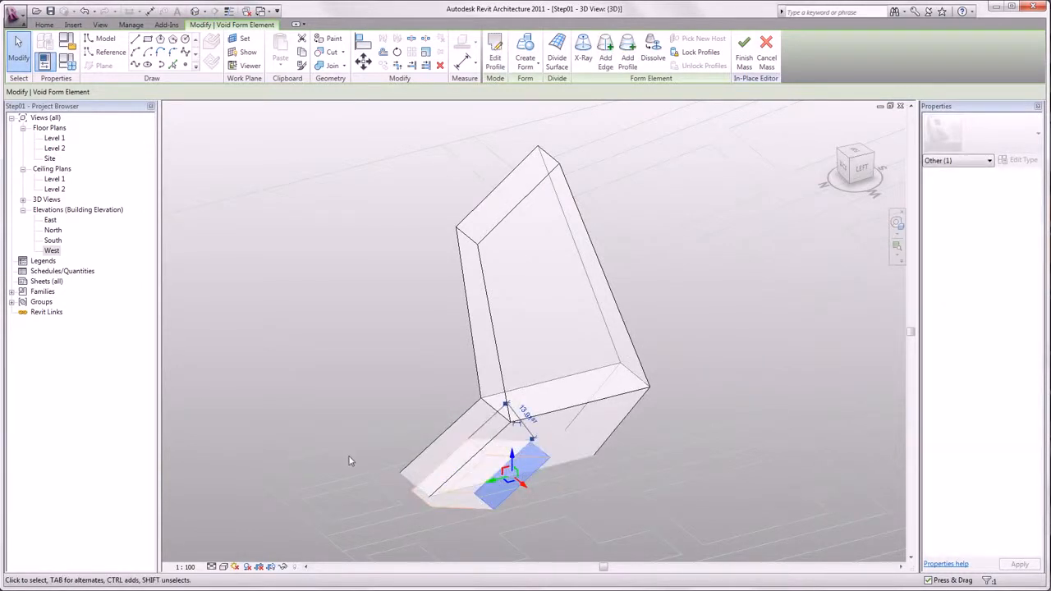
key(Escape)
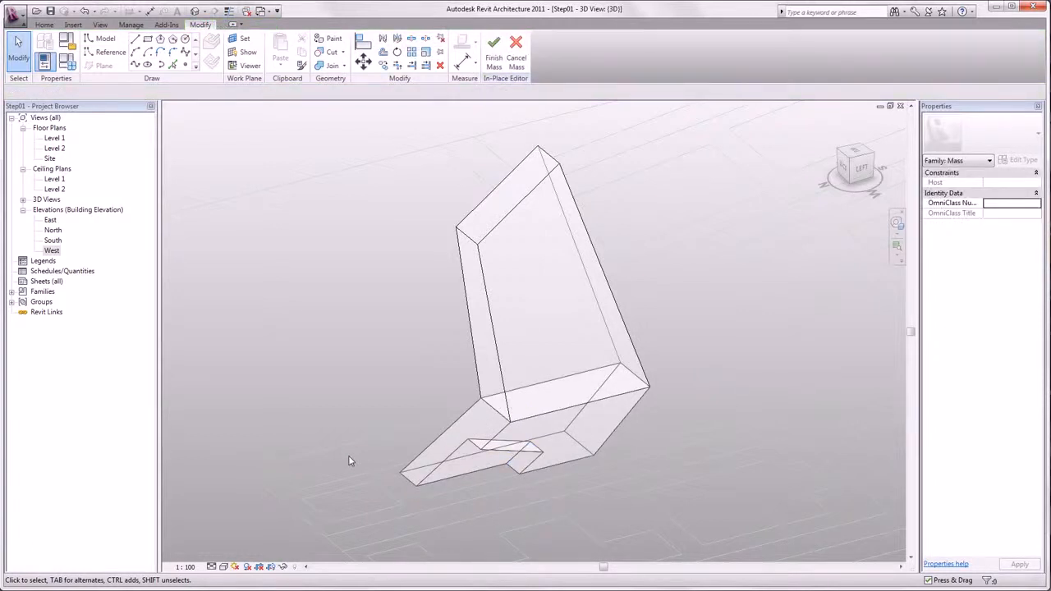
click(493, 64)
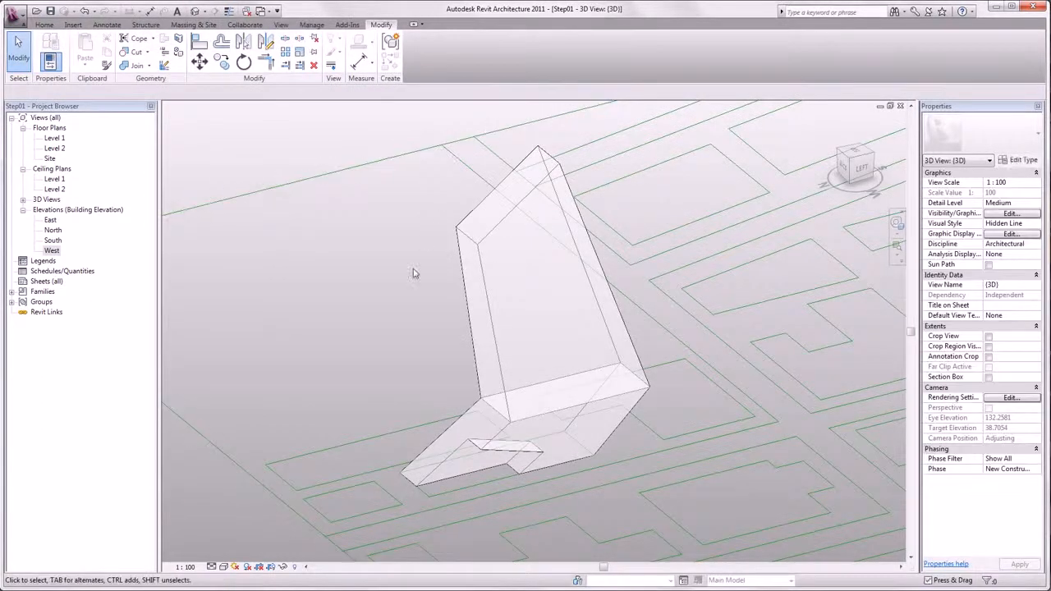